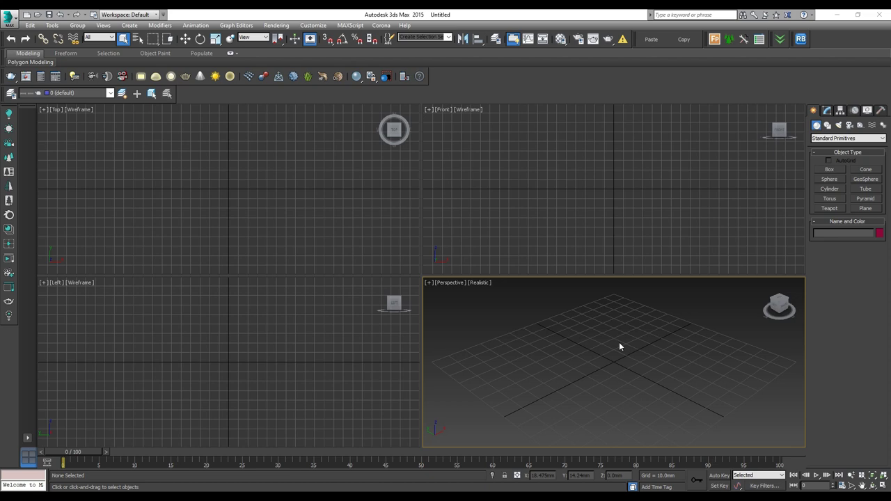
Maximize the Perspective viewport of the empty scene with Alt+W.
key(alt+w)
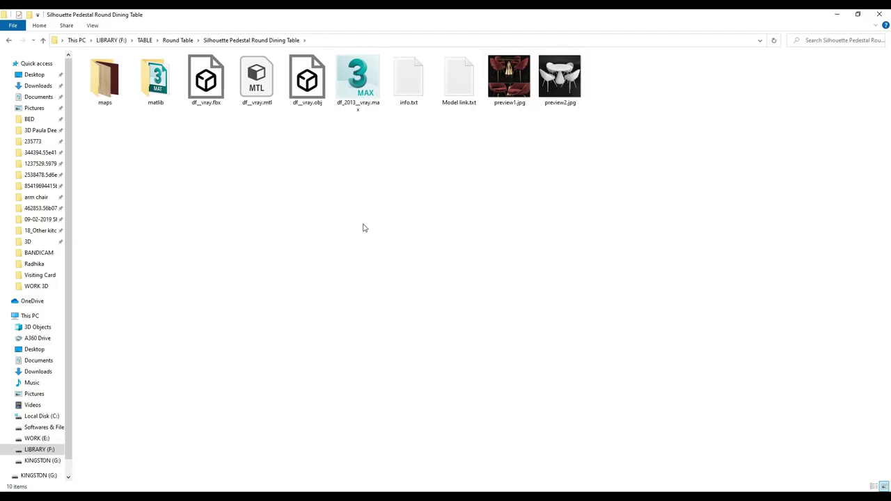
Drag df_2013__vray.max from the Silhouette Pedestal Round Dining Table folder into the 3ds Max viewport.
drag(358, 78, 370, 334)
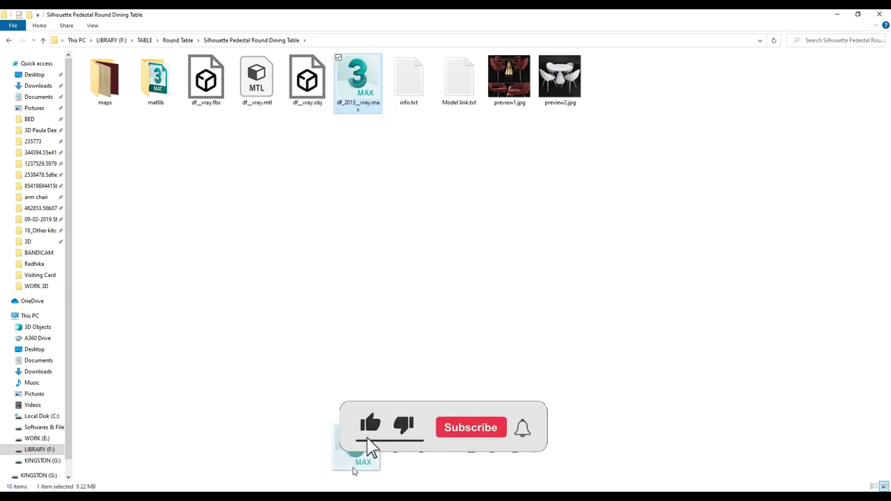
drag(369, 334, 425, 245)
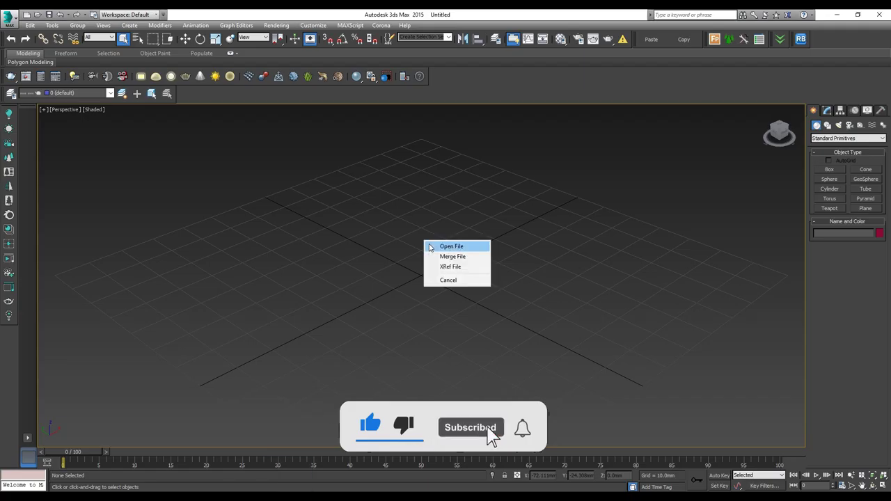
Open df_2013__vray.max as the scene, dismissing the missing-DLL and virus-removal notices.
click(432, 245)
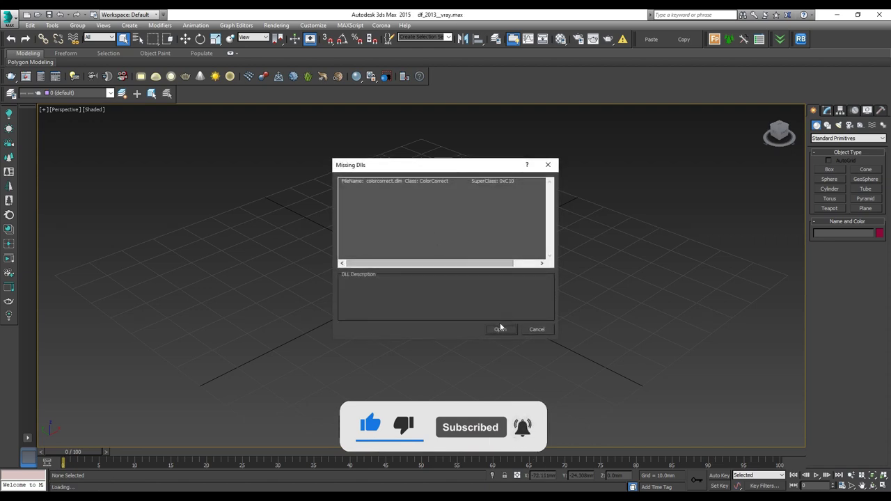
click(500, 328)
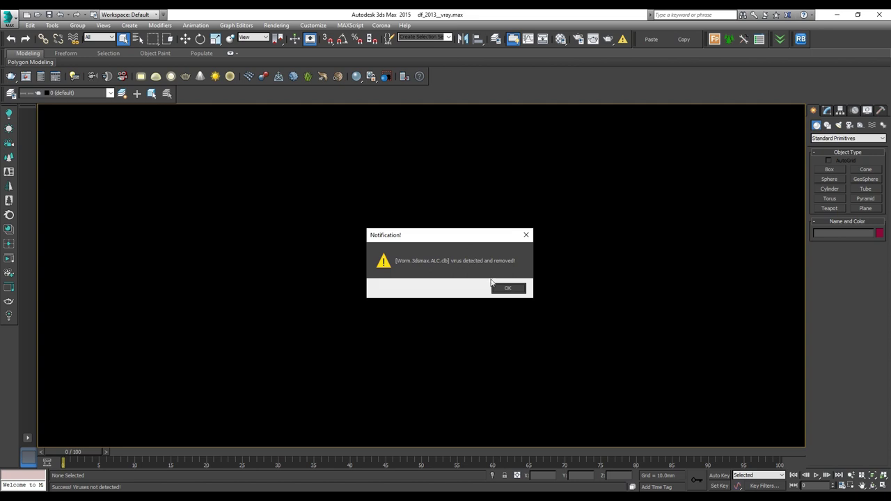
click(505, 289)
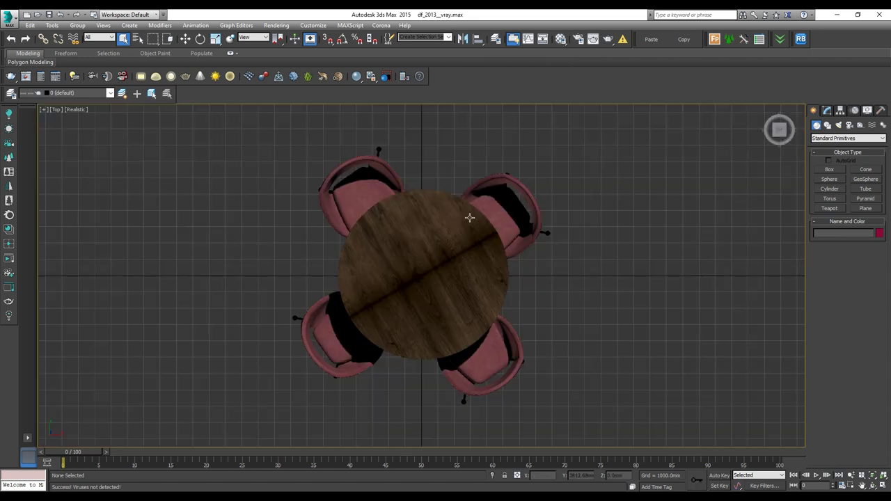
Switch the view to Shaded display with edged faces shown on selected objects.
click(490, 195)
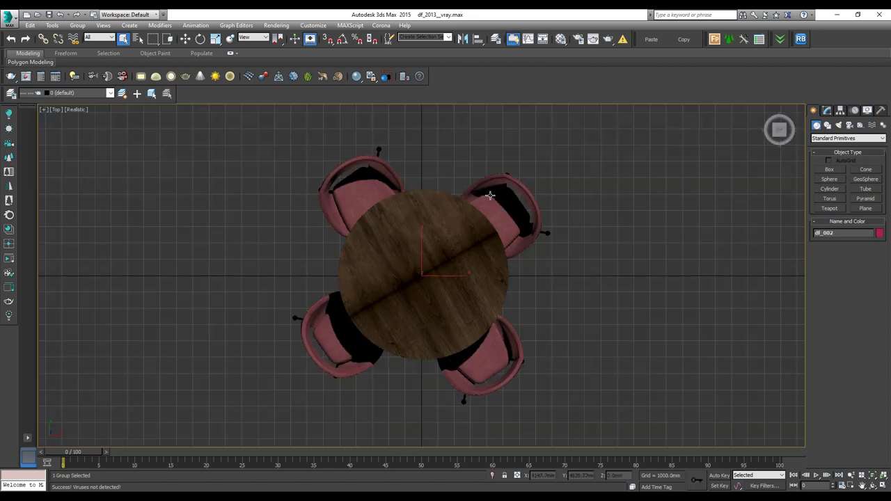
click(75, 109)
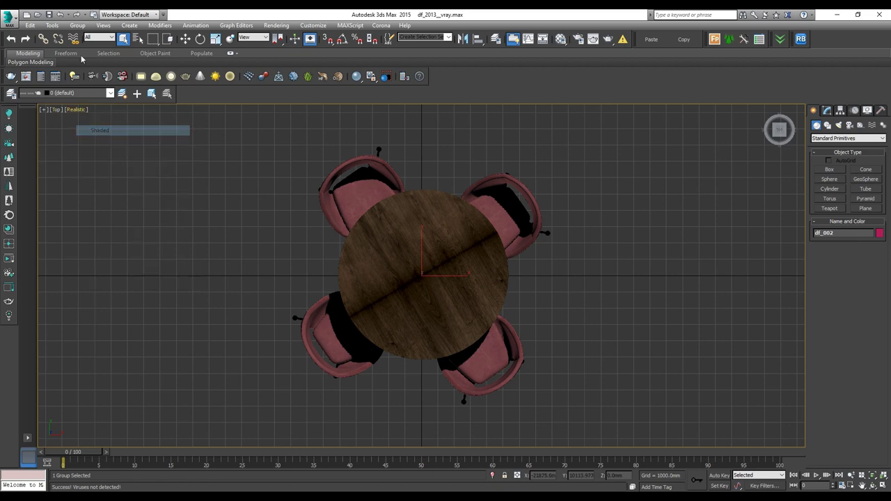
click(99, 37)
click(98, 47)
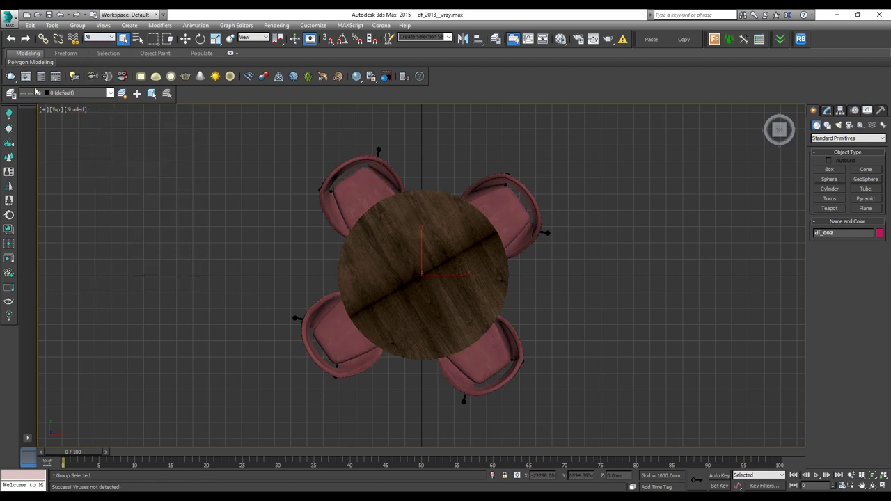
click(55, 109)
click(362, 239)
click(75, 109)
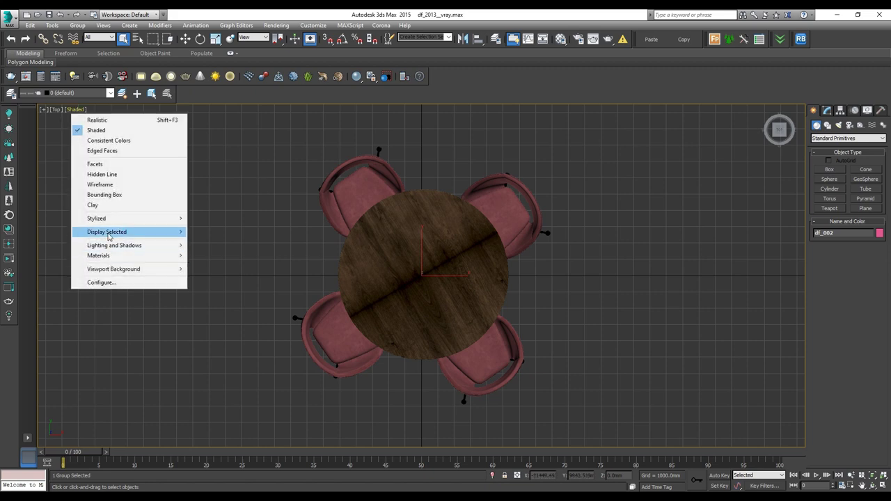
mouse_move(106, 232)
click(223, 232)
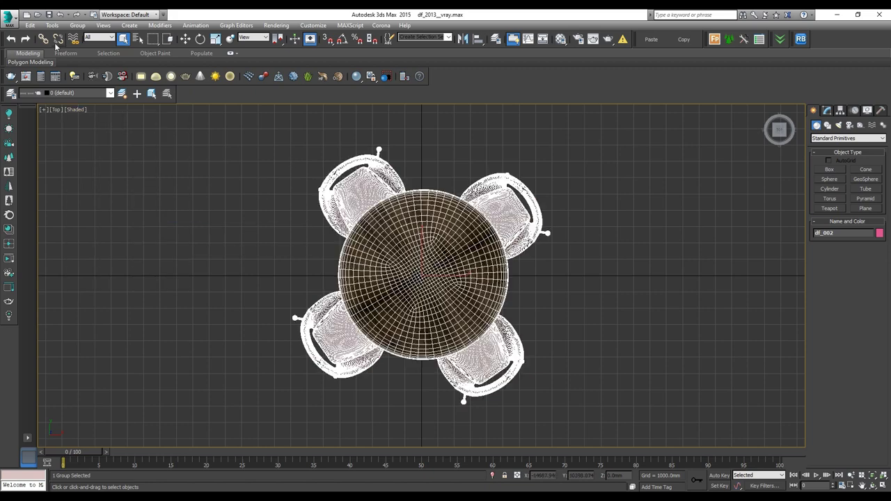
Open the table-and-chairs group and select the top-left chair.
click(77, 25)
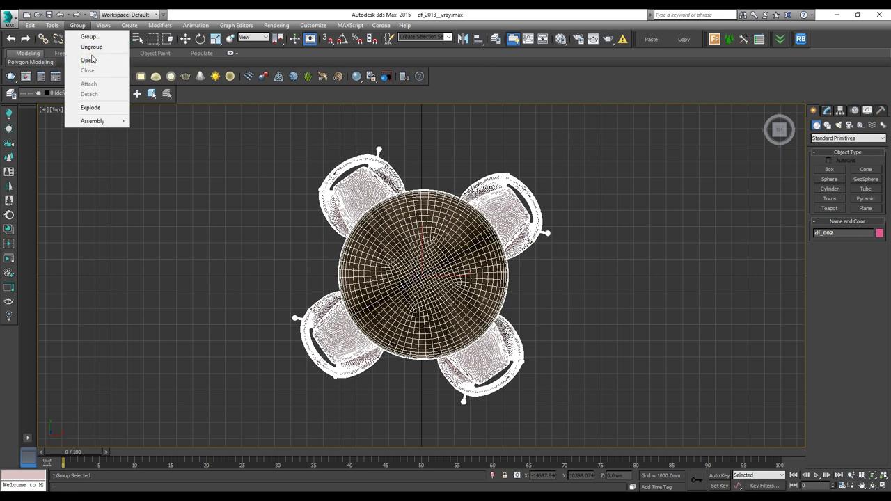
click(85, 61)
click(348, 166)
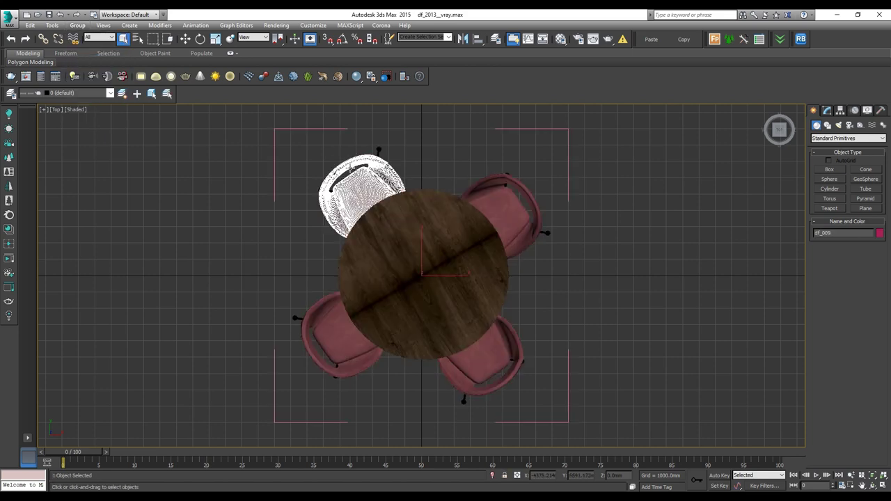
Delete the top-left chair and the pink chair behind the table.
scroll(376, 174, down, 3)
mouse_move(376, 174)
alt+middle_down()
mouse_move(393, 135)
mouse_move(376, 223)
alt+middle_up()
scroll(377, 230, up, 2)
key(Delete)
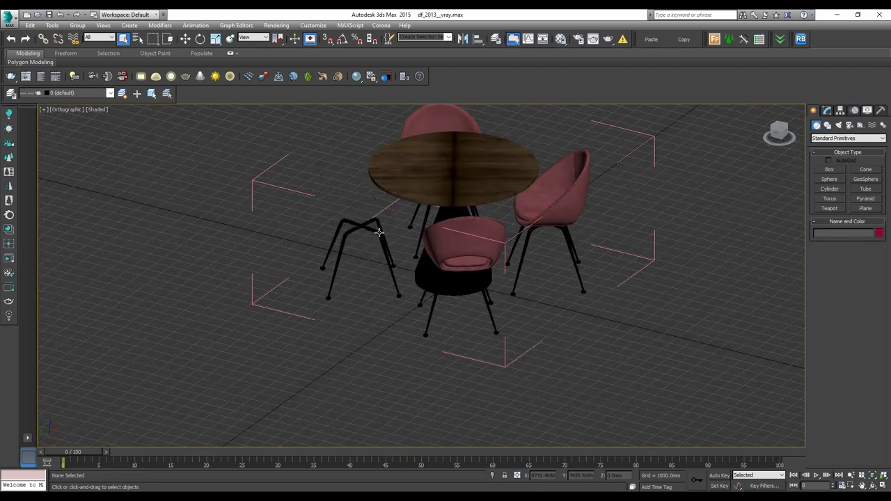
scroll(376, 235, up, 2)
alt+middle_drag(313, 237, 271, 239)
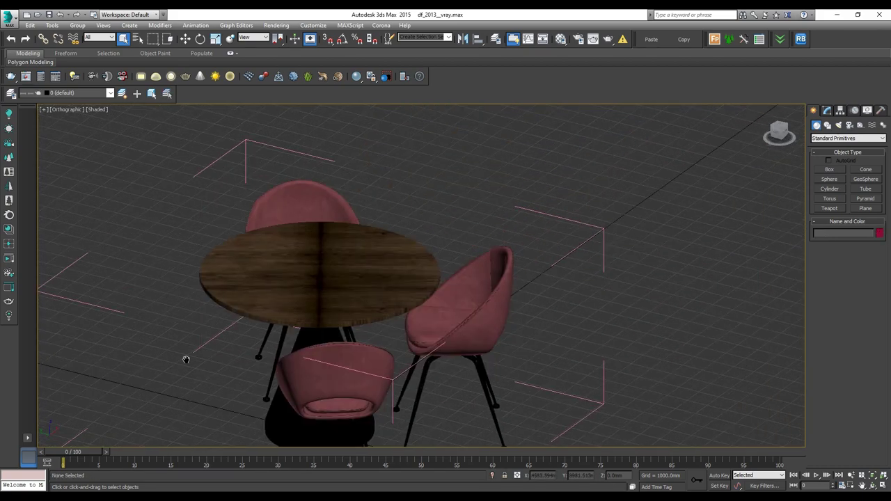
click(271, 240)
key(Delete)
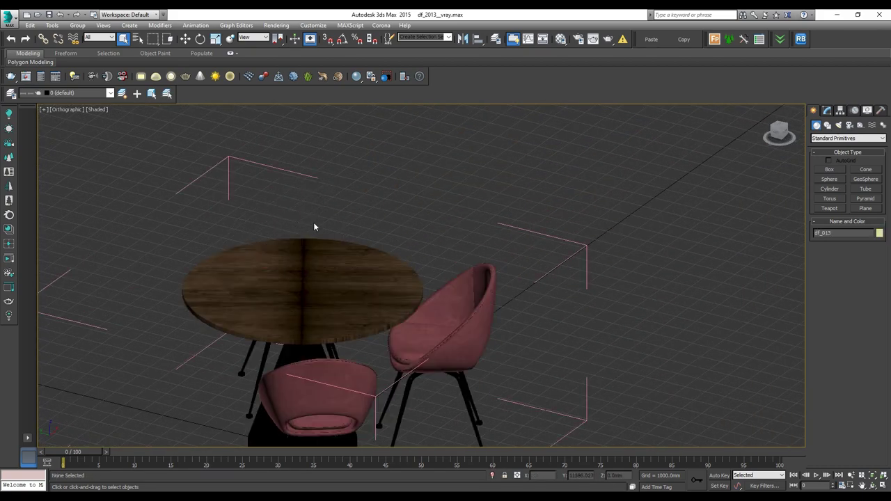
Delete the front pink chair shell and its leftover legs.
middle_drag(309, 304, 407, 274)
click(385, 324)
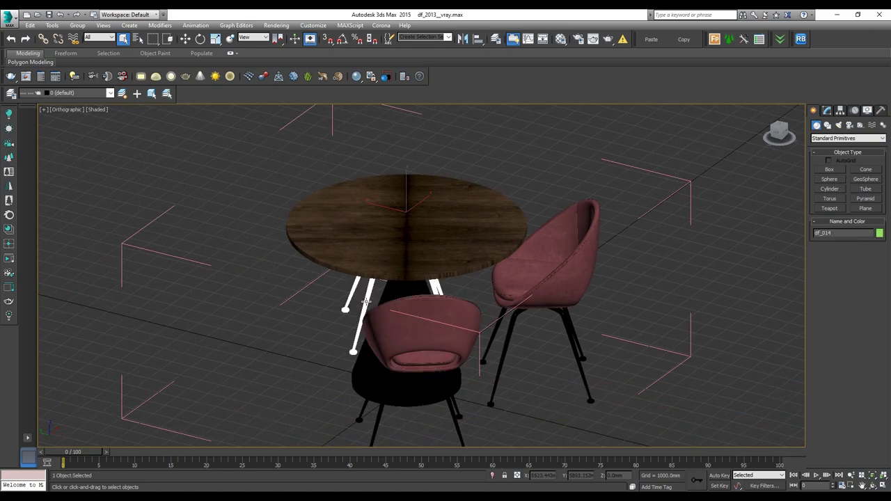
key(Delete)
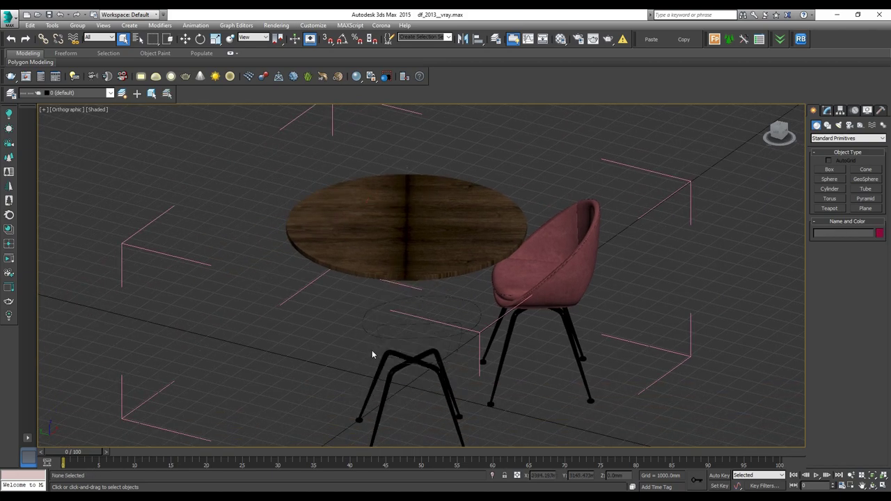
click(372, 351)
alt+middle_drag(372, 350, 450, 324)
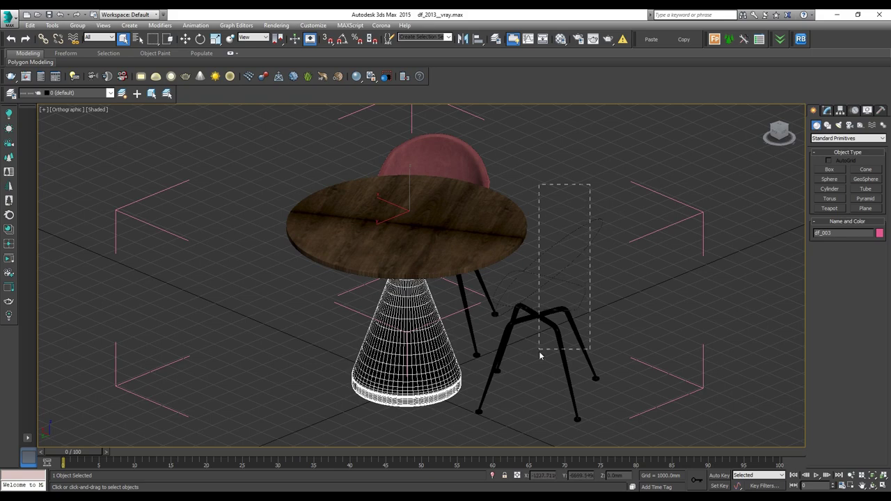
drag(539, 353, 538, 352)
key(Delete)
Delete the last remaining chair with its legs.
mouse_move(533, 352)
alt+middle_down()
mouse_move(543, 295)
mouse_move(500, 298)
mouse_move(487, 258)
mouse_move(503, 255)
alt+middle_up()
drag(418, 294, 420, 293)
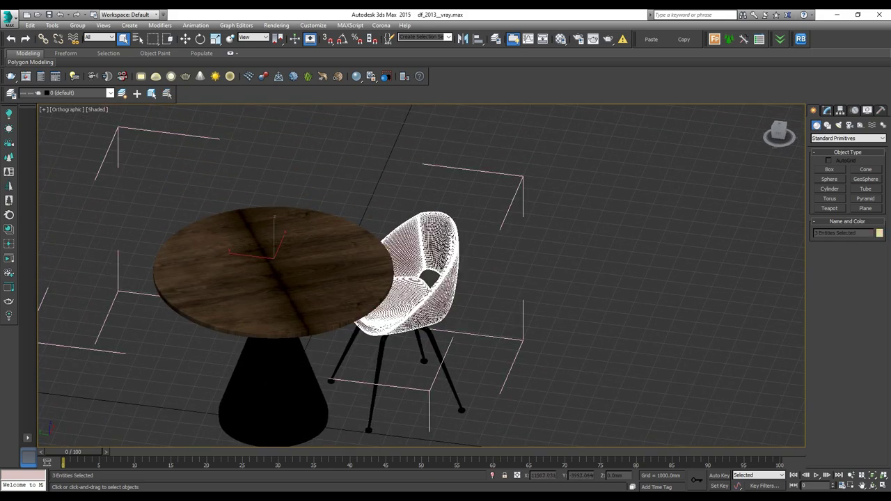
key(Delete)
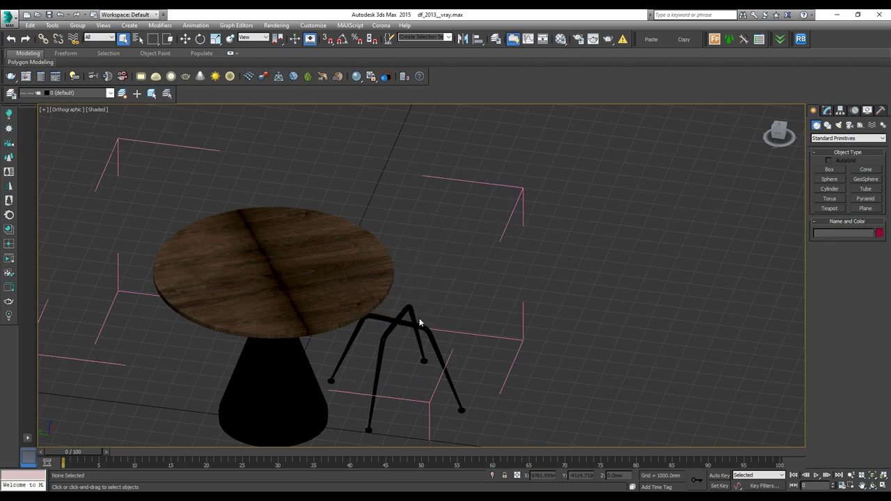
scroll(402, 289, down, 5)
Select the tabletop and cone base in Top view and ungroup the table.
key(t)
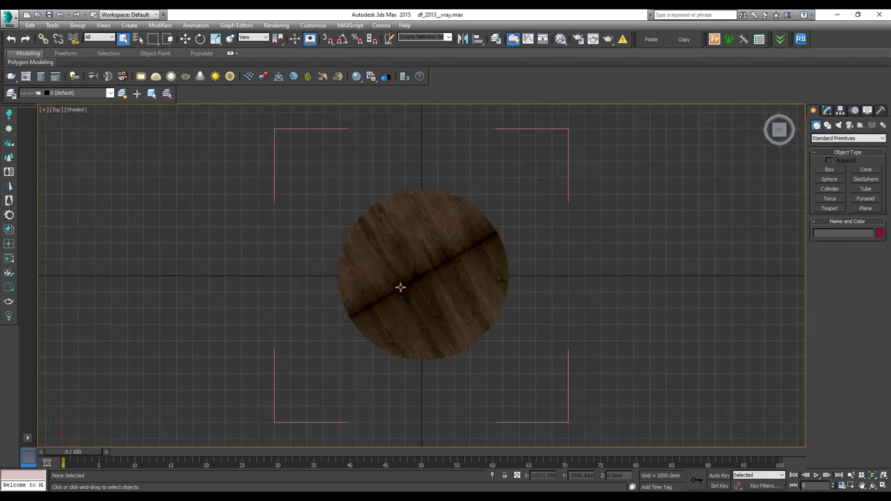
click(397, 287)
scroll(401, 276, down, 3)
alt+middle_drag(401, 276, 426, 209)
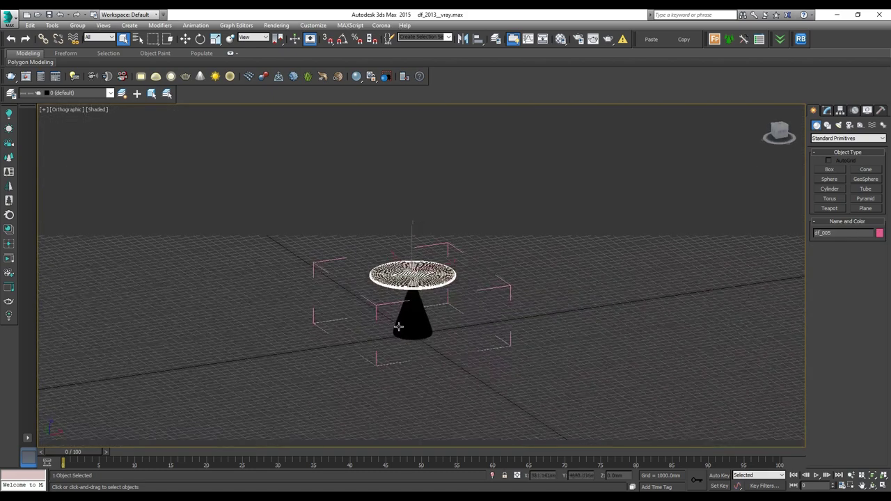
ctrl+click(412, 318)
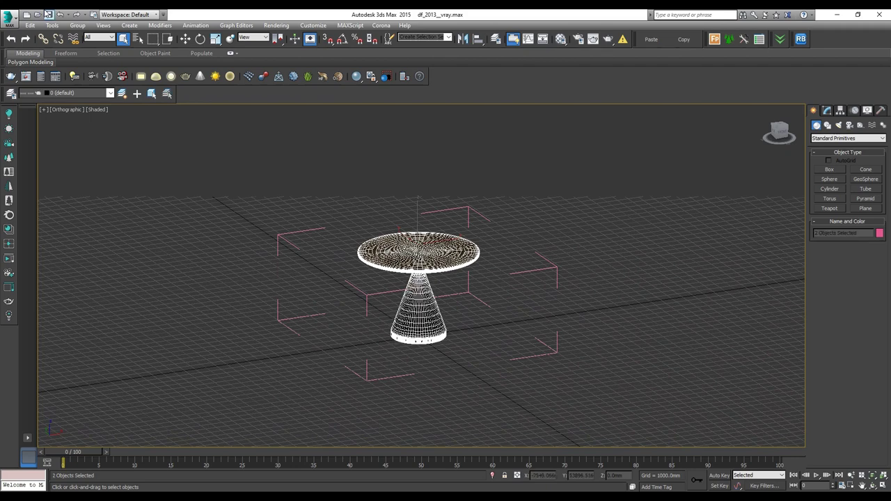
click(54, 26)
click(77, 25)
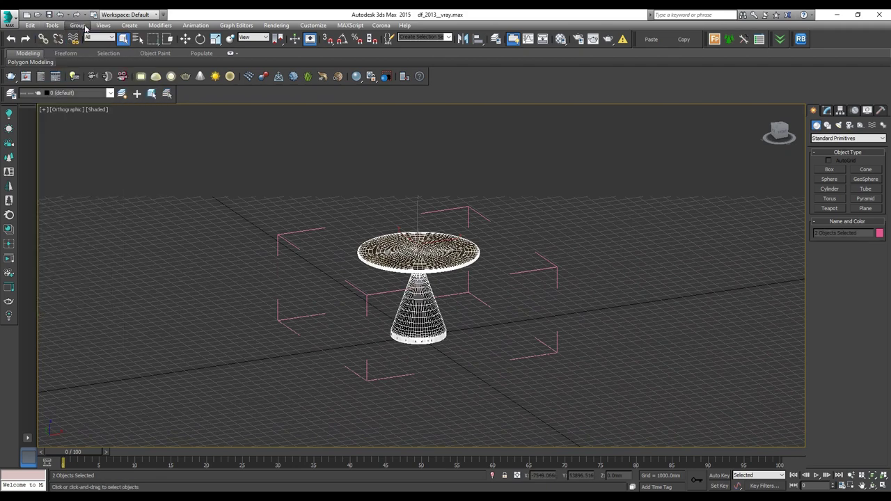
click(77, 25)
click(76, 93)
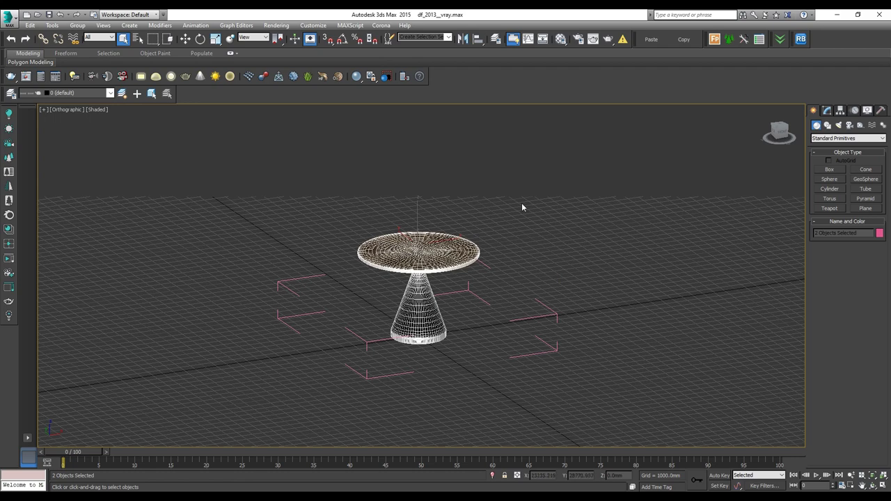
Select the tabletop on its own and inspect it in Perspective view.
click(461, 362)
key(w)
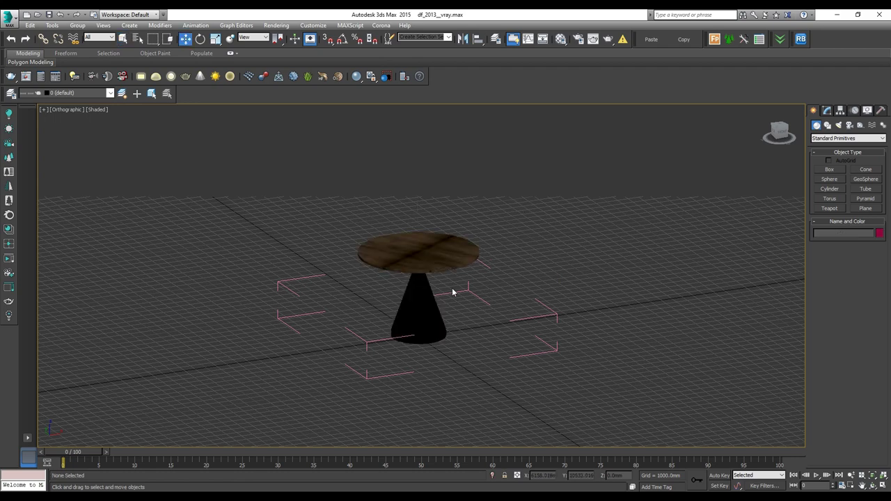
click(425, 244)
click(417, 313)
click(417, 247)
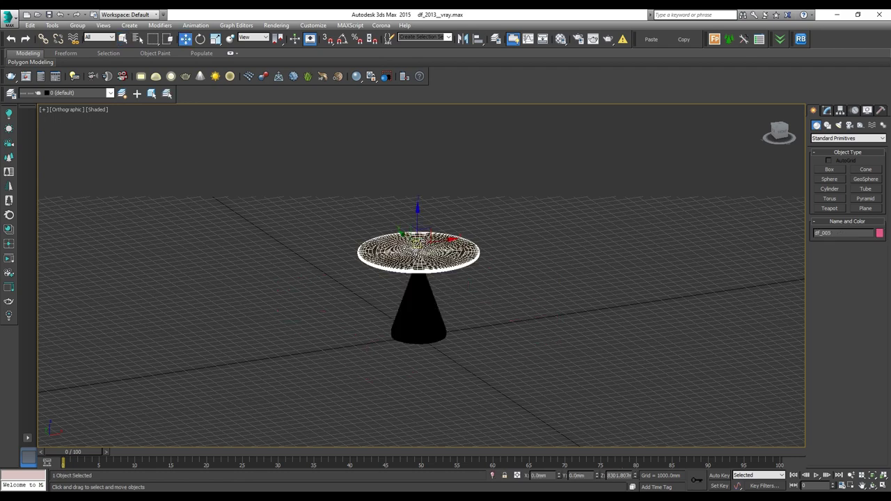
key(p)
scroll(421, 261, up, 3)
alt+middle_drag(421, 261, 485, 223)
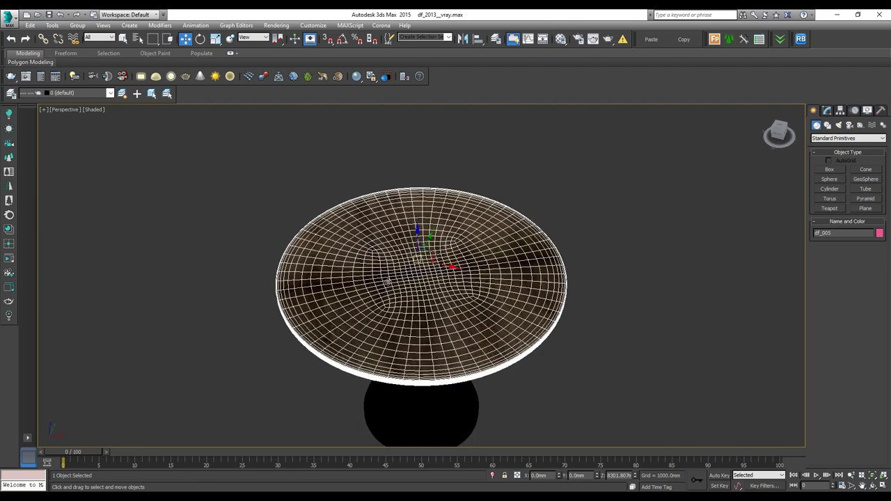
scroll(485, 223, down, 2)
click(485, 223)
Orbit to a side view and box-select both the tabletop and pedestal.
mouse_move(459, 300)
alt+middle_down()
mouse_move(464, 221)
mouse_move(482, 269)
alt+middle_up()
scroll(482, 269, down, 3)
scroll(435, 272, down, 2)
scroll(369, 240, up, 5)
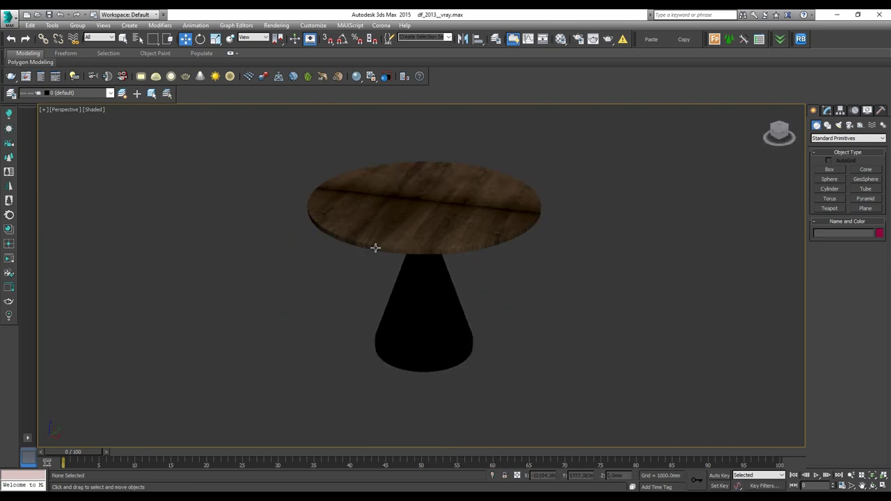
drag(300, 138, 559, 390)
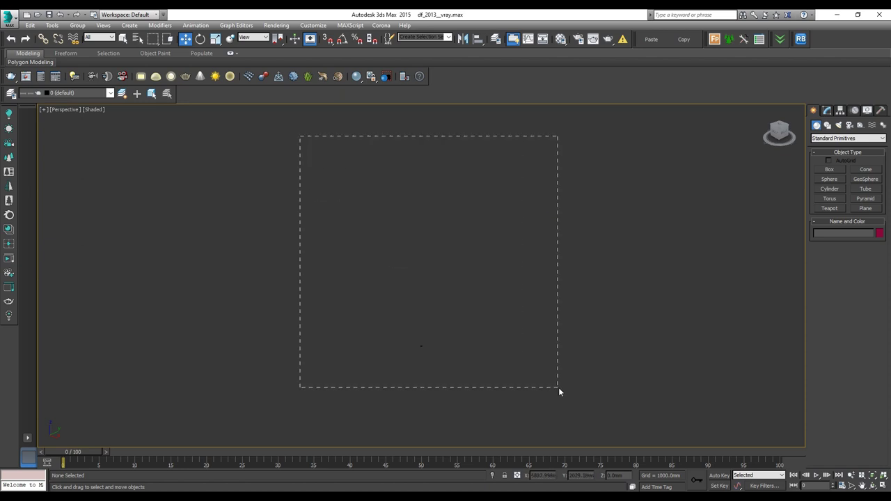
Group the tabletop and pedestal as 'Table' and zero its X position.
click(77, 25)
click(87, 34)
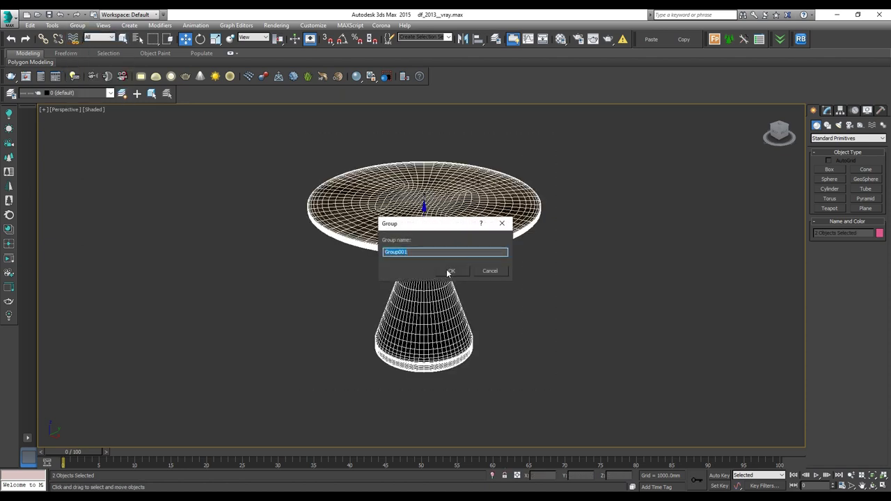
text(Table)
key(Return)
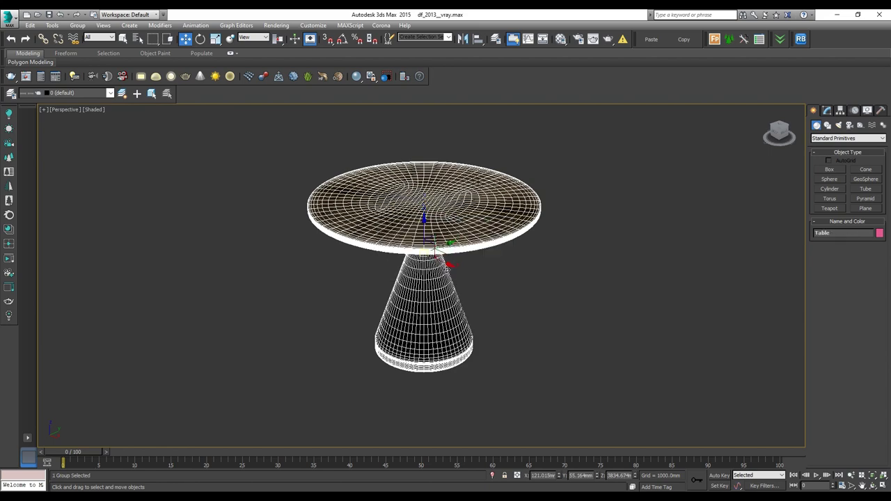
right_click(558, 478)
Zero the Table group's Y and Z positions and frame it in Front view.
right_click(597, 478)
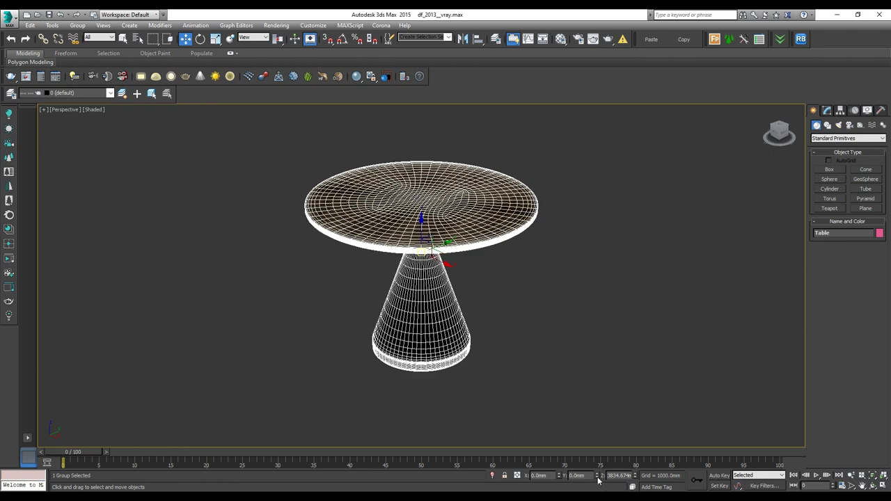
right_click(635, 478)
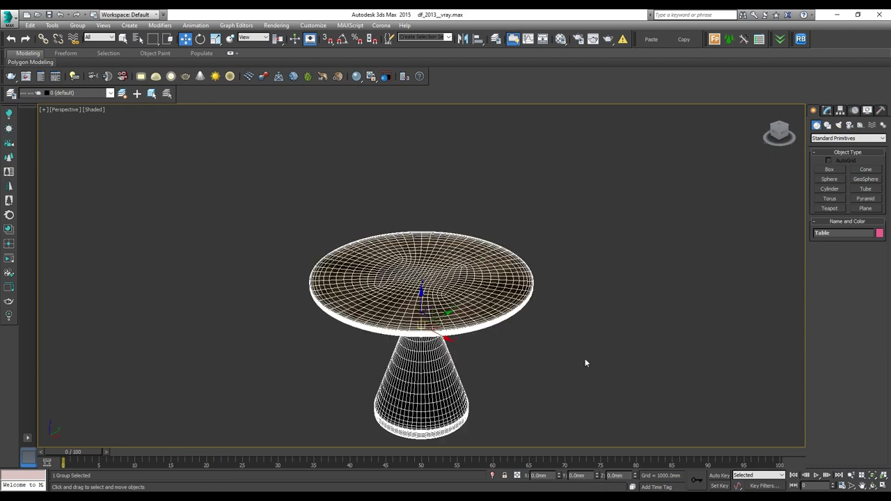
key(f)
key(z)
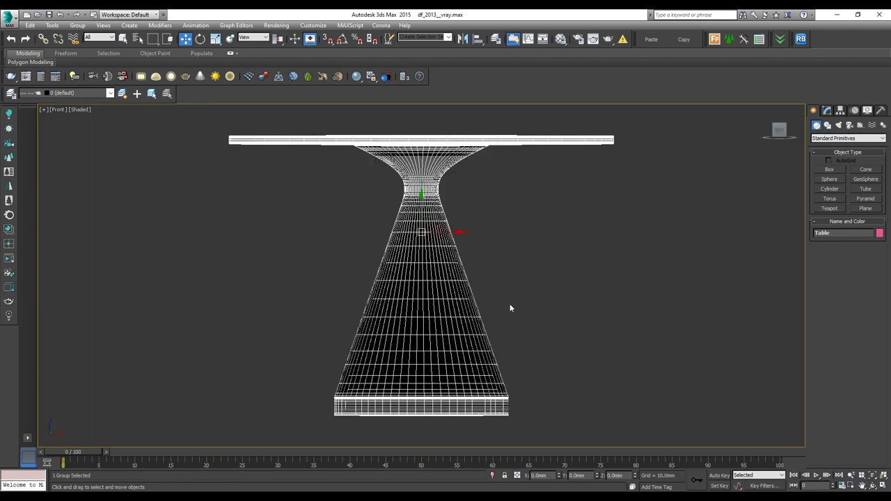
Review the table in Top and Perspective views, then deselect it.
key(t)
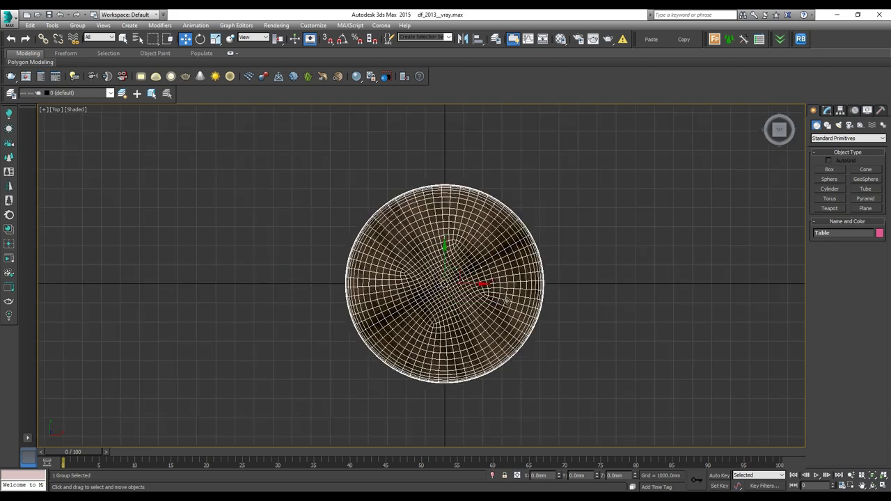
key(p)
alt+middle_drag(506, 301, 501, 265)
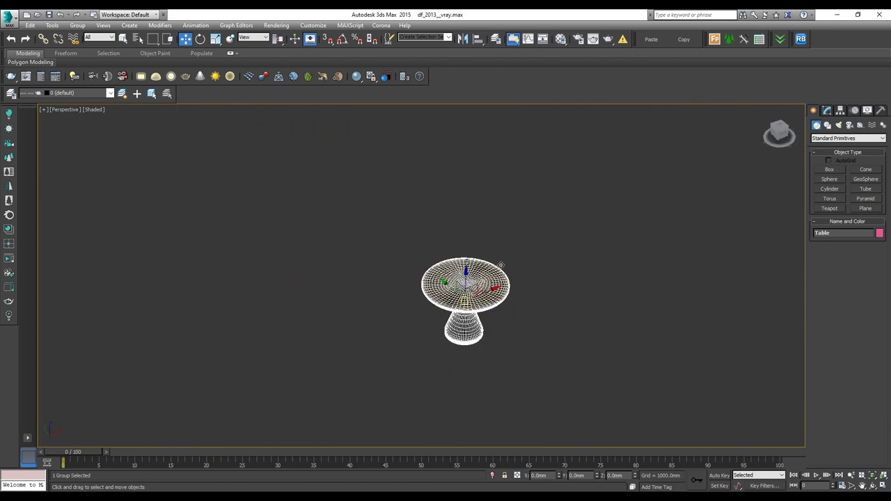
scroll(484, 320, up, 5)
mouse_move(484, 320)
alt+middle_down()
mouse_move(486, 289)
mouse_move(578, 238)
alt+middle_up()
click(574, 243)
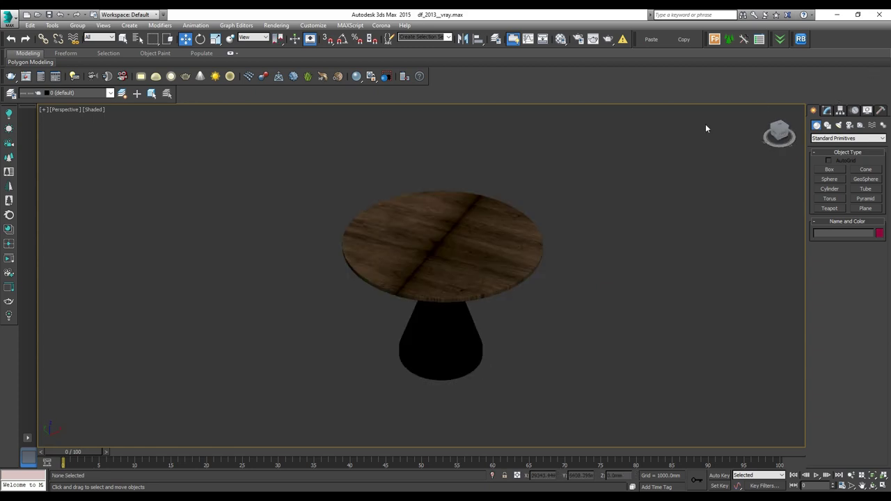
Draw a large plane in Top view, then centre and scale it over the tabletop.
key(t)
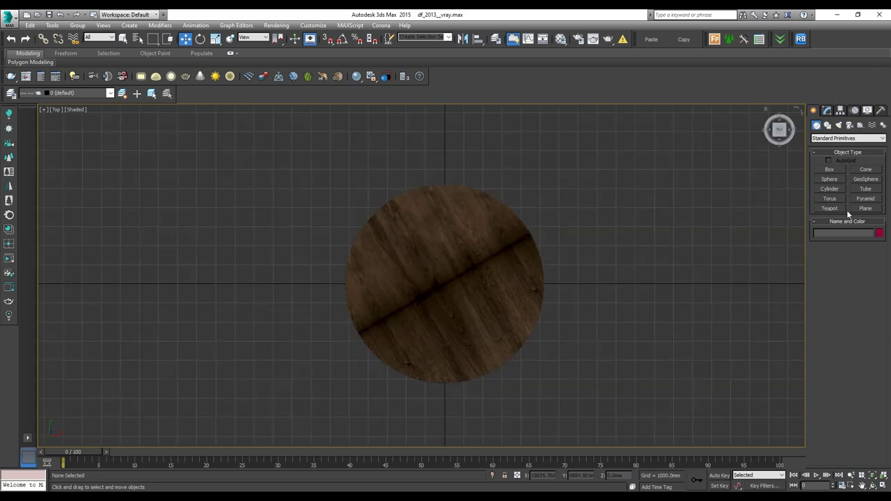
click(864, 208)
mouse_move(202, 126)
mouse_down()
mouse_move(640, 441)
mouse_move(704, 454)
mouse_move(704, 442)
mouse_move(437, 440)
mouse_move(447, 441)
mouse_up()
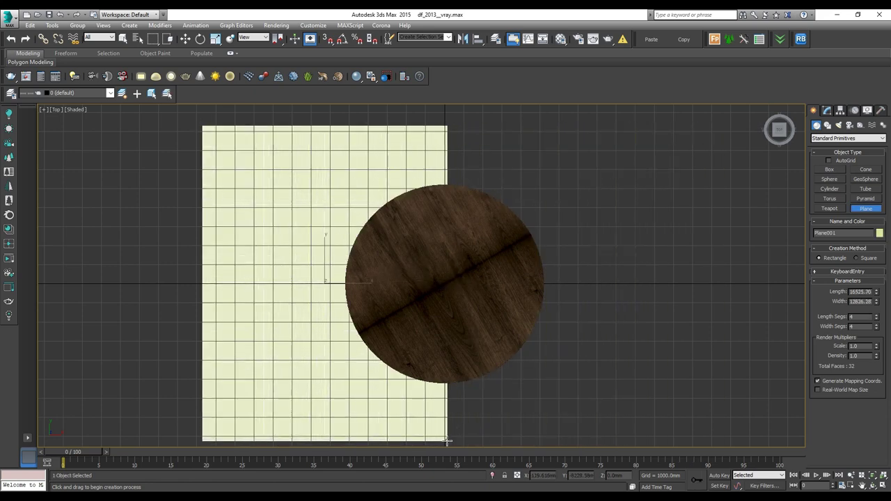
key(w)
mouse_move(351, 285)
mouse_down()
mouse_move(506, 286)
mouse_move(494, 287)
mouse_up()
key(r)
mouse_move(444, 240)
mouse_down()
mouse_move(444, 249)
mouse_move(448, 241)
mouse_up()
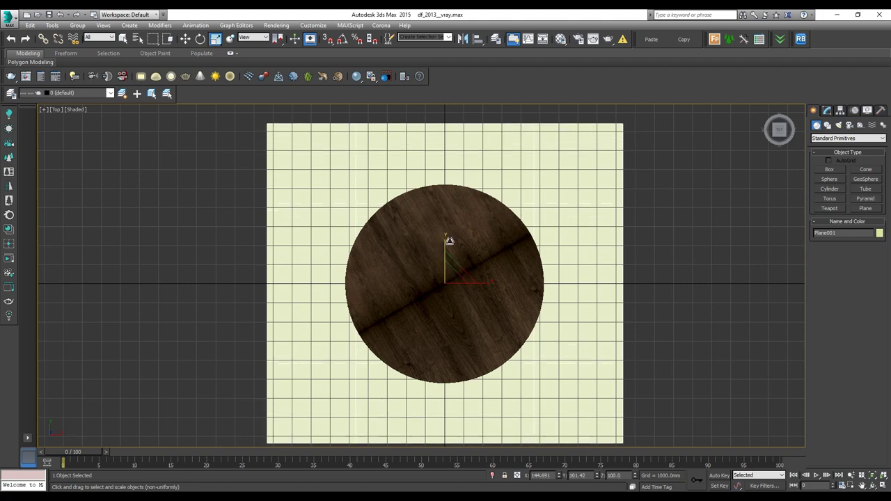
In Front view, raise the plane to sit just above the tabletop.
scroll(451, 241, down, 5)
key(f)
scroll(445, 235, down, 1)
scroll(442, 236, down, 4)
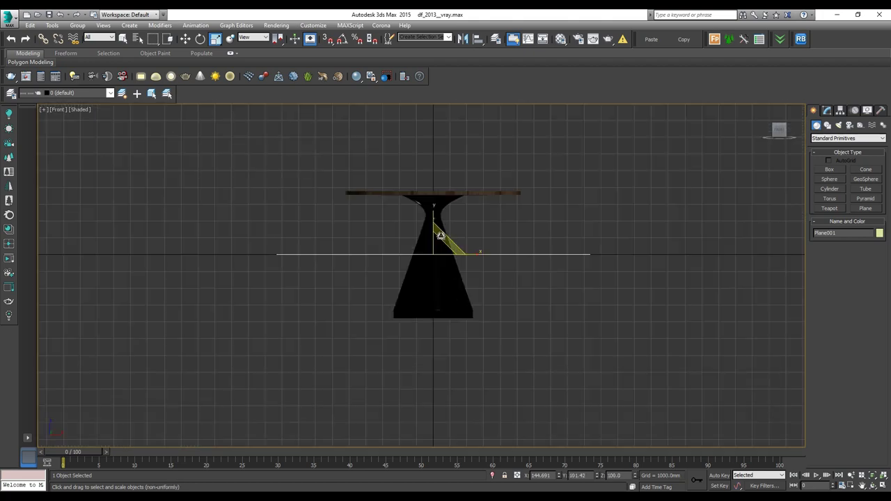
key(e)
key(w)
drag(440, 228, 440, 145)
alt+middle_drag(442, 159, 444, 171)
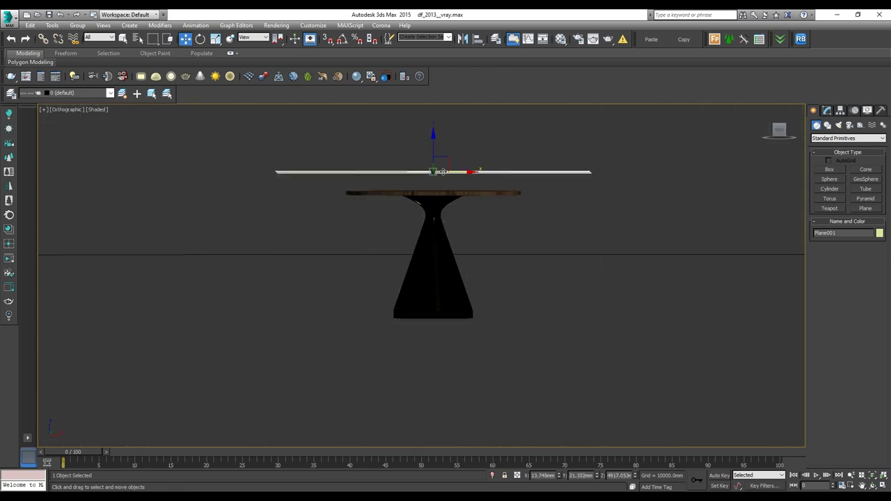
Deselect the plane and orbit the Perspective view around the table.
key(p)
scroll(467, 201, up, 1)
key(x)
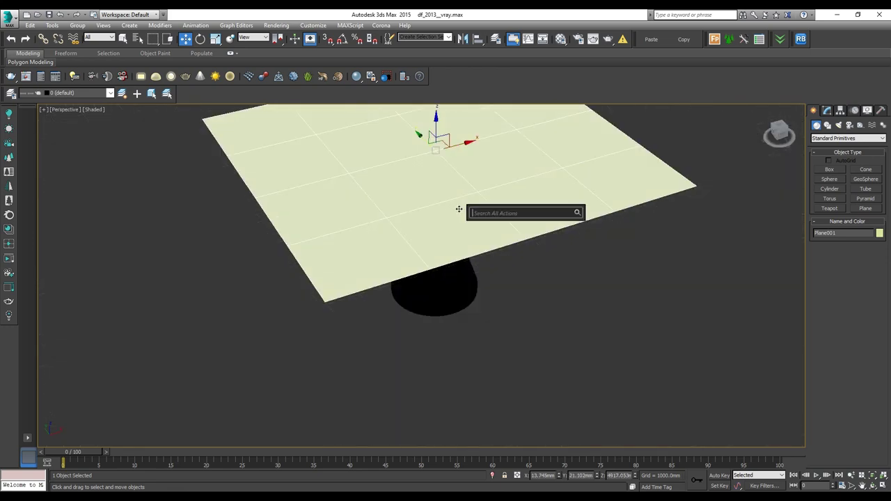
key(Escape)
click(523, 380)
mouse_move(523, 381)
alt+middle_down()
mouse_move(515, 294)
mouse_move(552, 272)
alt+middle_up()
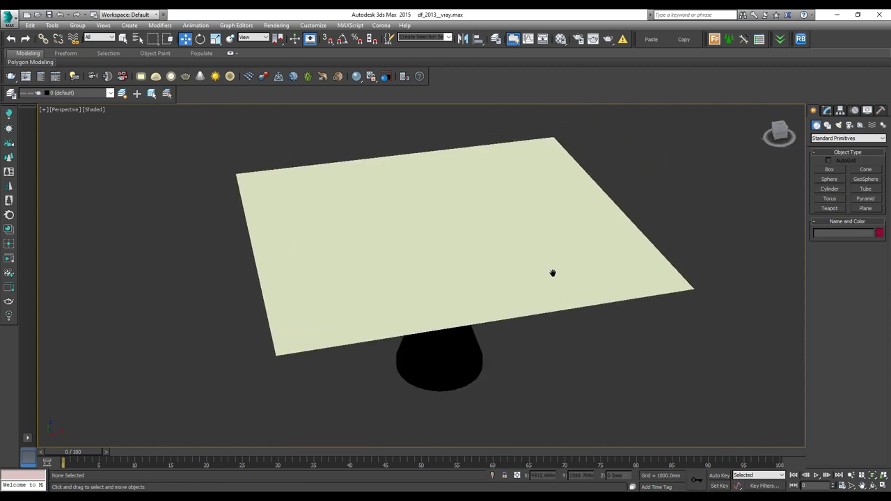
Give Plane001 150 length and 150 width segments, then search the Modifier List for 'cl'.
click(552, 273)
click(827, 110)
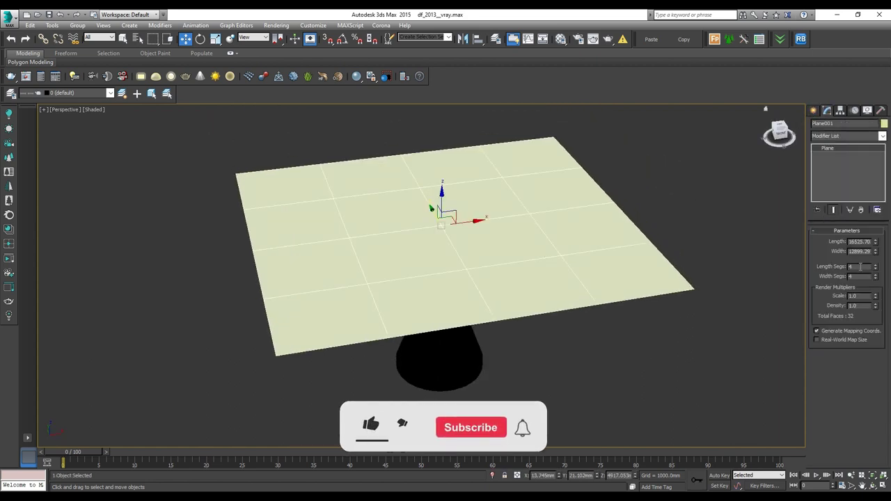
text(100)
key(Tab)
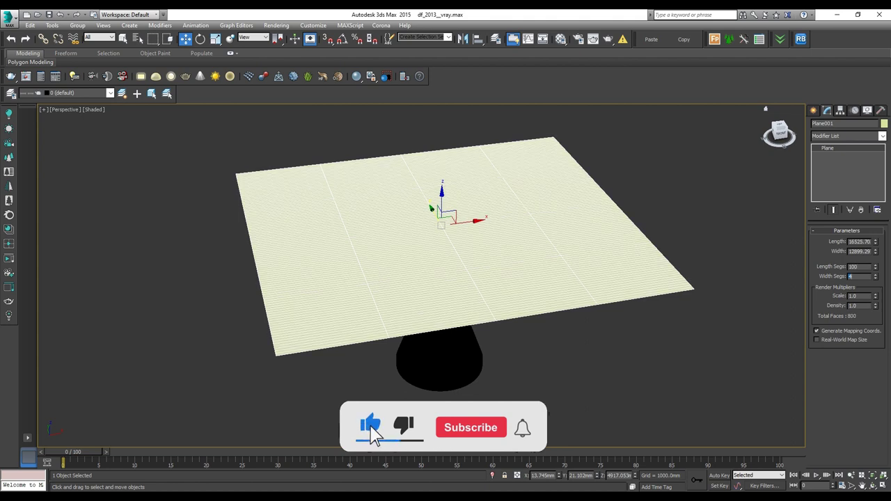
text(100)
key(Tab)
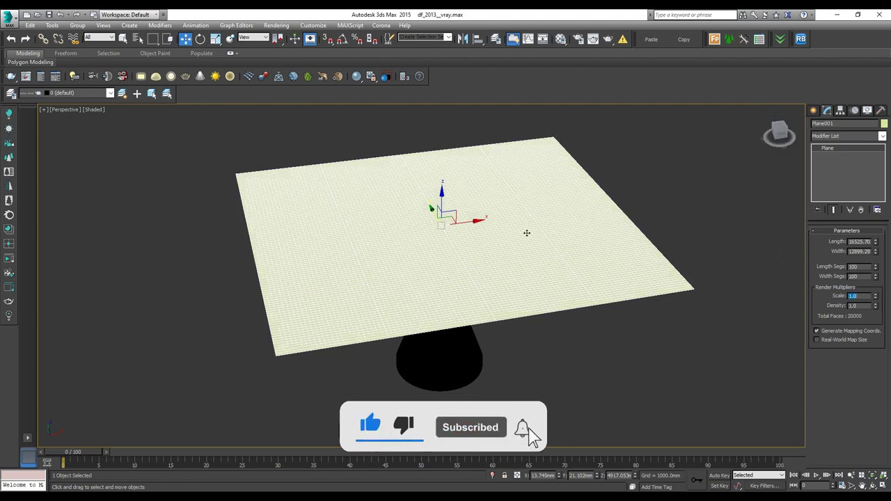
double_click(857, 266)
text(150)
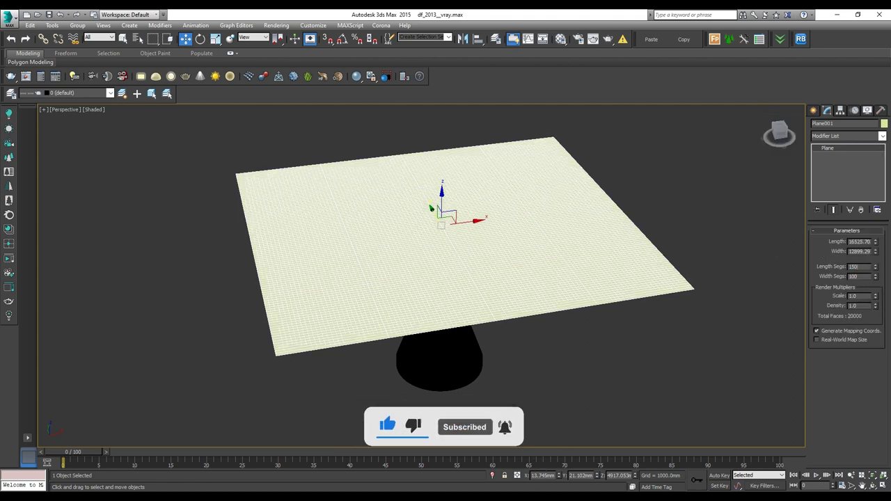
key(Tab)
text(1)
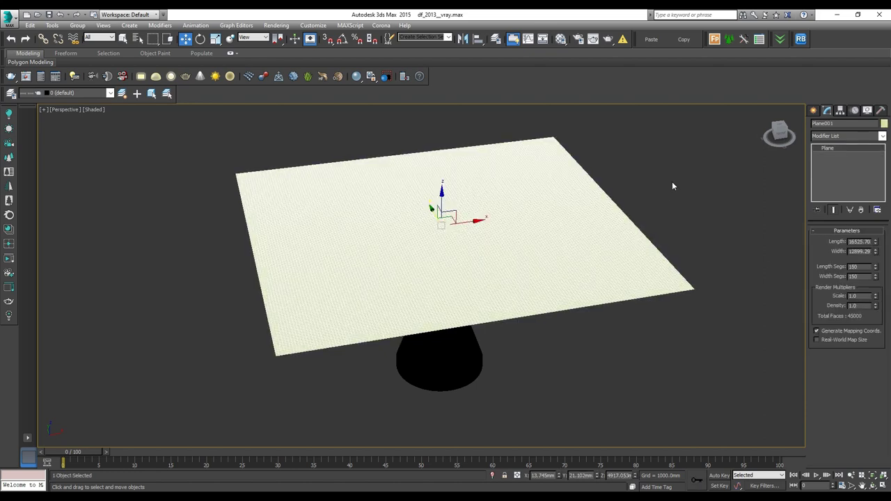
click(860, 136)
text(cl)
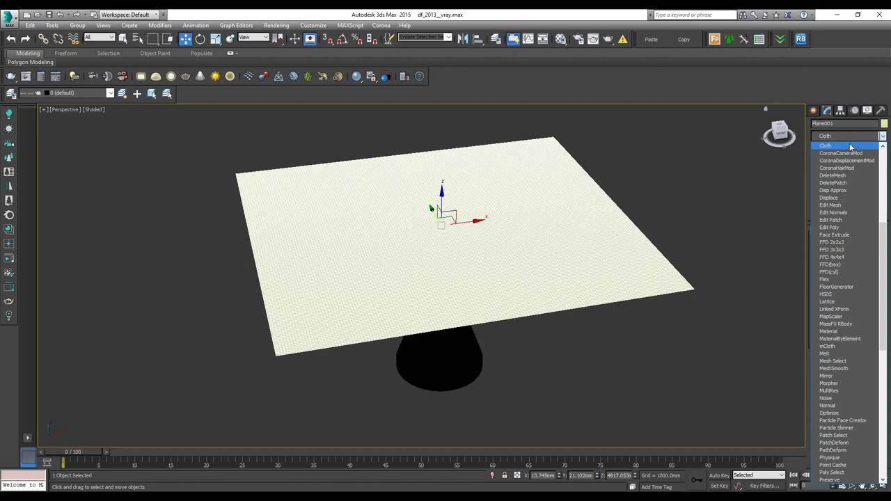
Apply a trial Cloth modifier to Plane001 and close its Object Properties without changes.
click(849, 146)
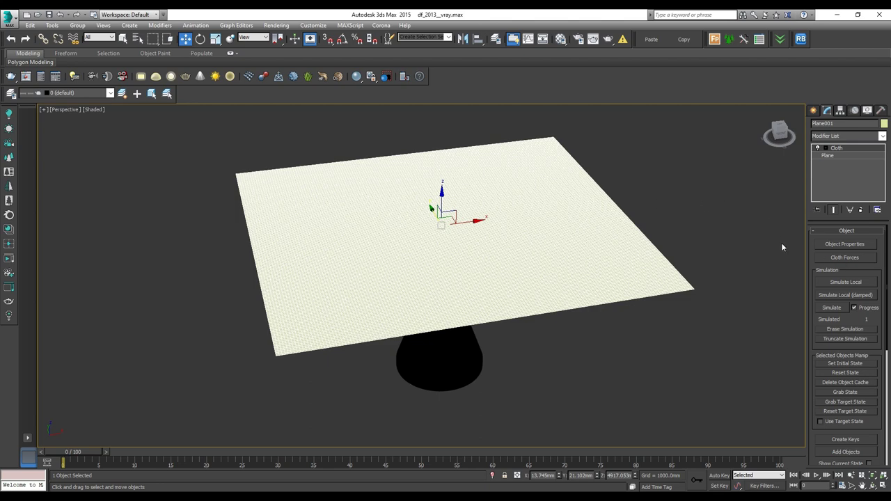
click(842, 242)
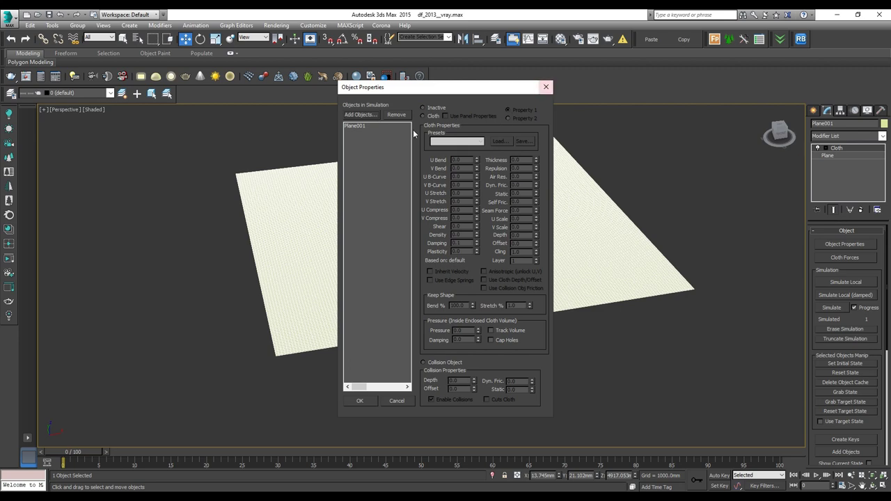
drag(460, 88, 280, 81)
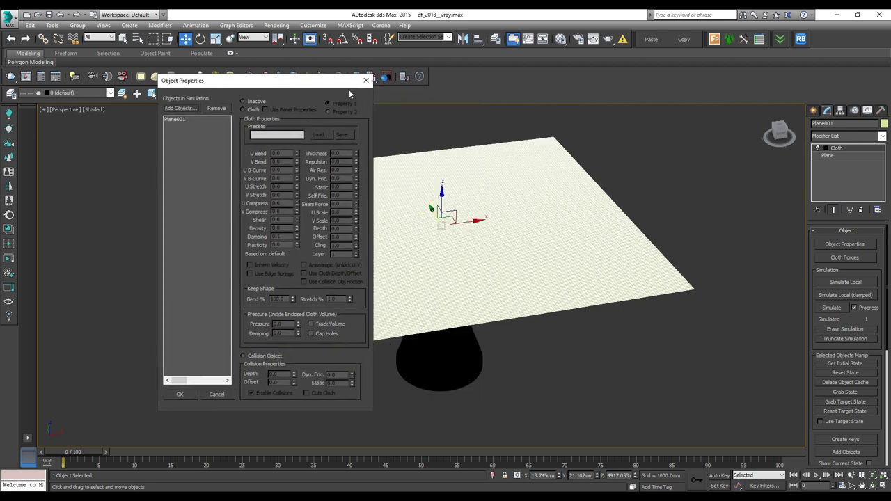
click(367, 79)
Delete the Cloth modifier from Plane001's stack, leaving only the Plane base.
click(705, 219)
click(615, 242)
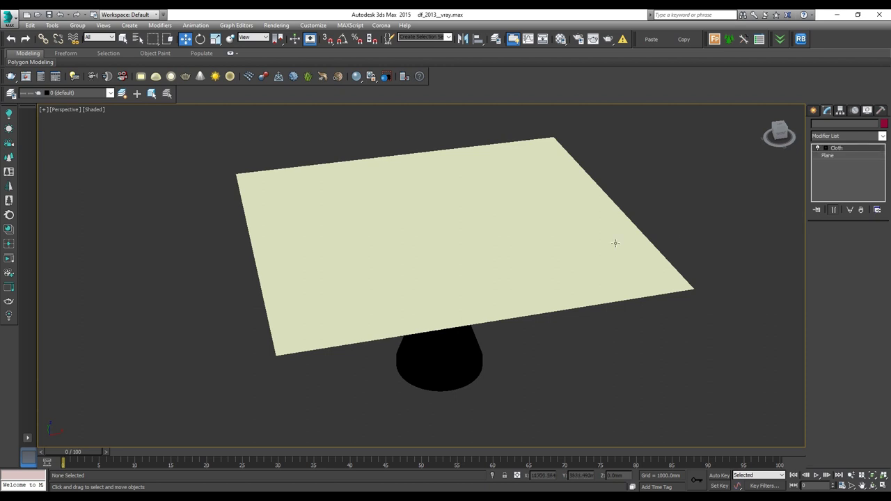
right_click(828, 147)
click(845, 124)
click(845, 123)
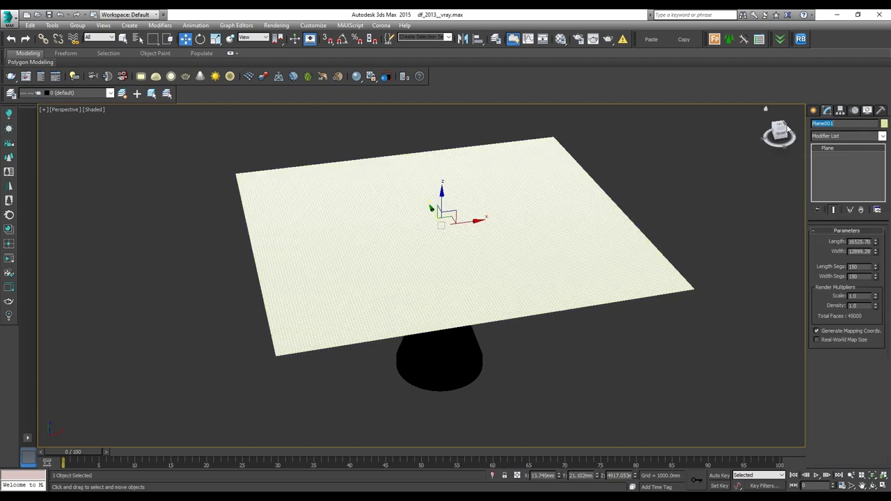
Rename the plane 'Table Mat', add a Cloth modifier, and open its Object Properties.
text(Tabke)
click(841, 137)
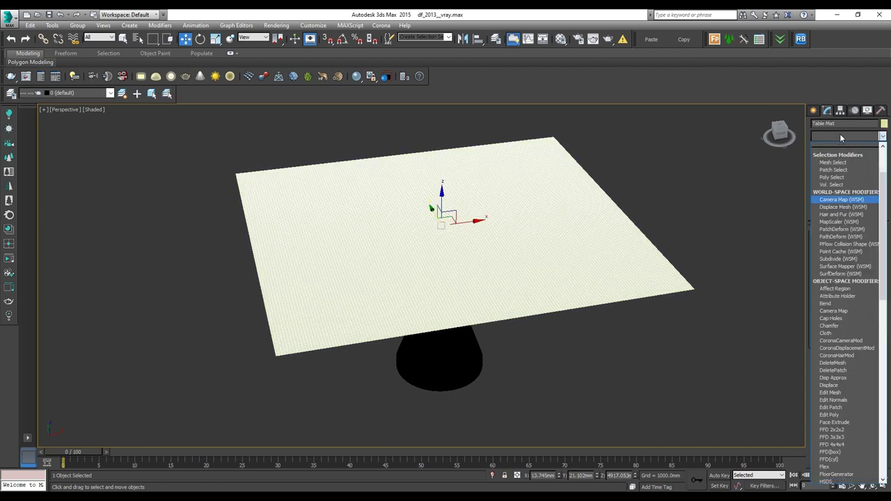
key(c)
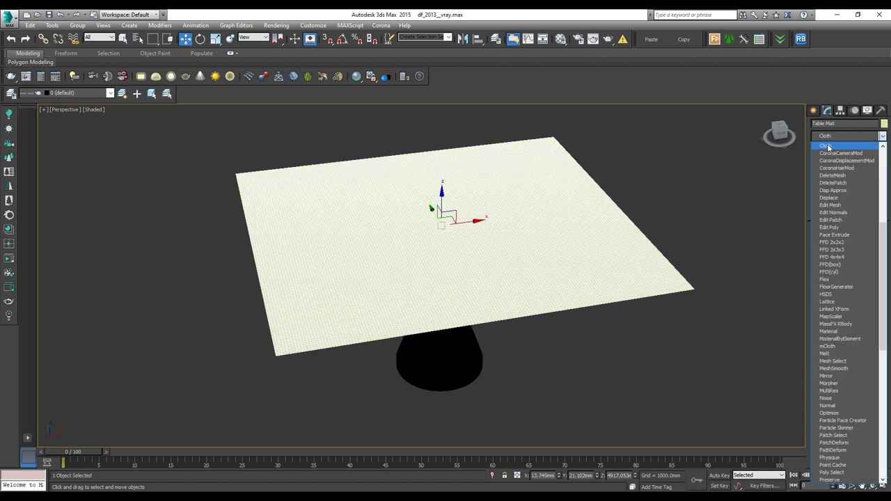
click(826, 147)
click(845, 245)
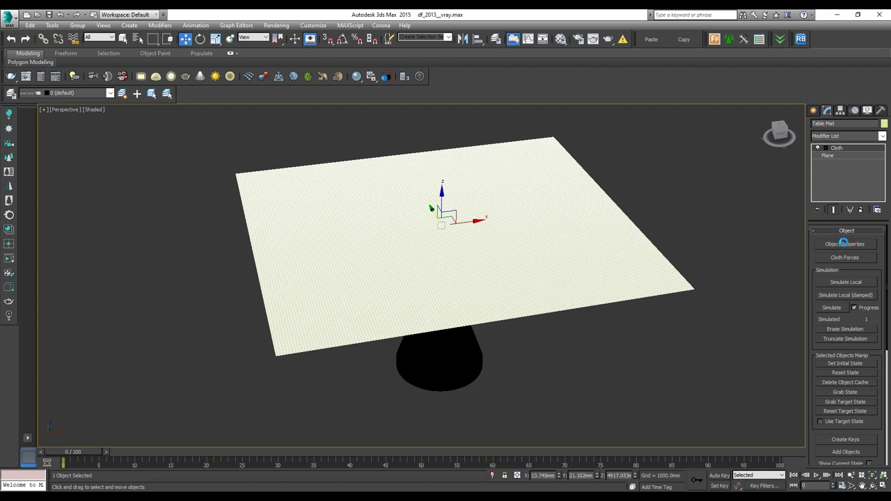
Set Table Mat as a Cloth object in Object Properties and show the fabric presets.
click(356, 125)
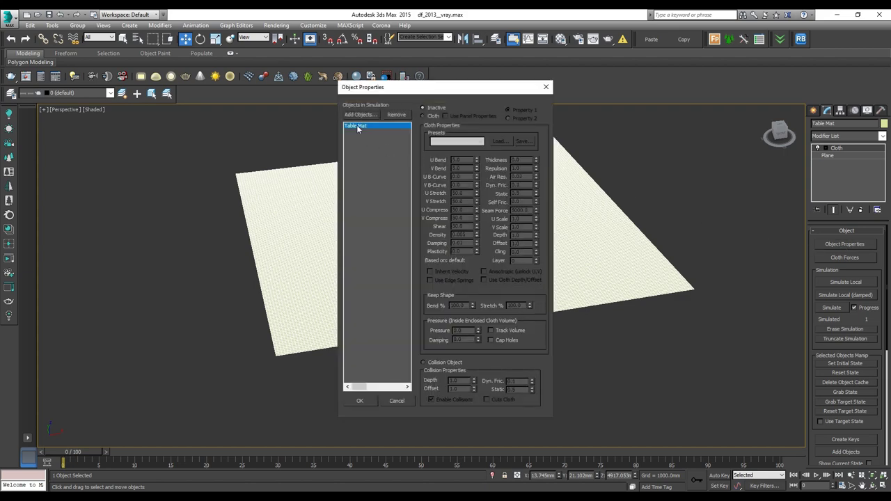
drag(391, 98, 547, 106)
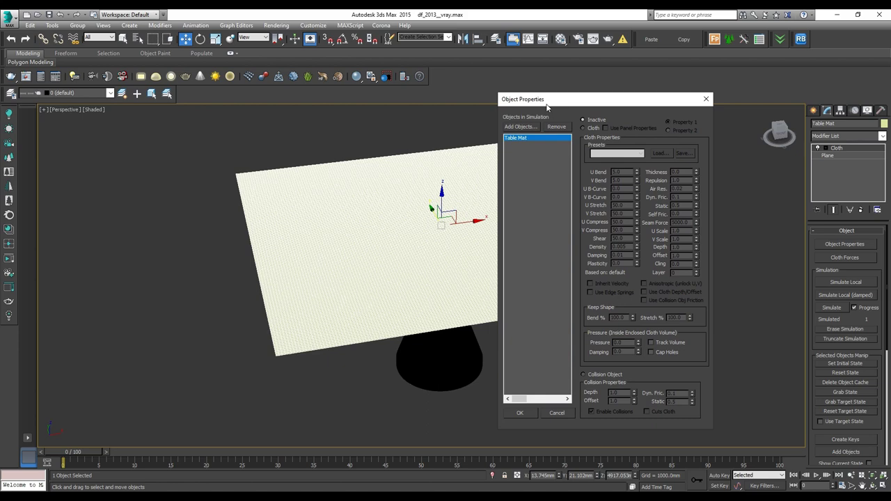
click(590, 129)
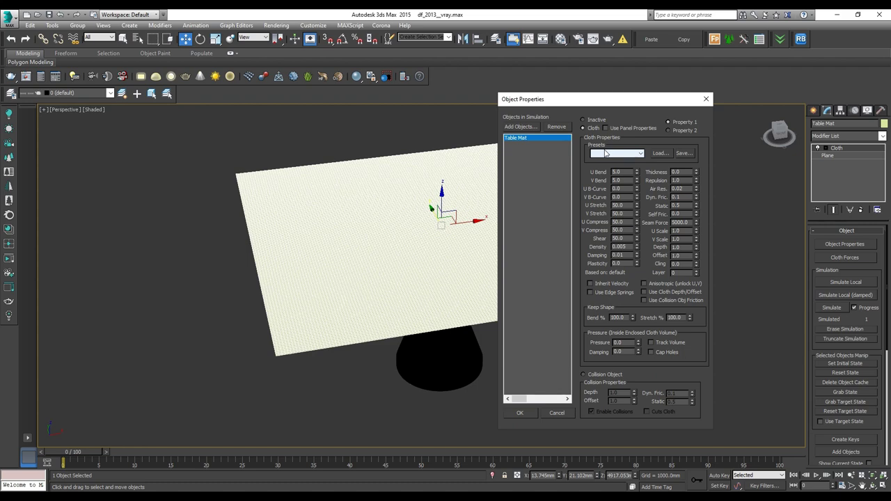
click(610, 155)
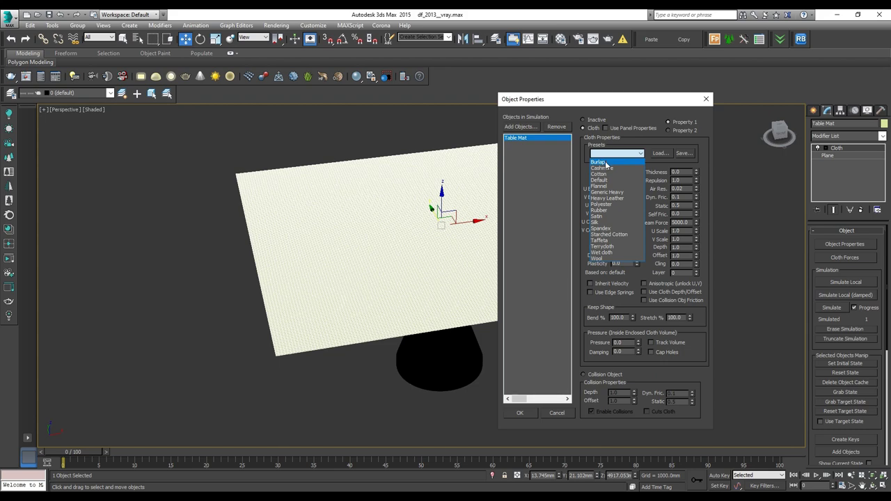
Try the Burlap, Silk and Spandex presets on Table Mat, finally settling on Silk.
click(604, 161)
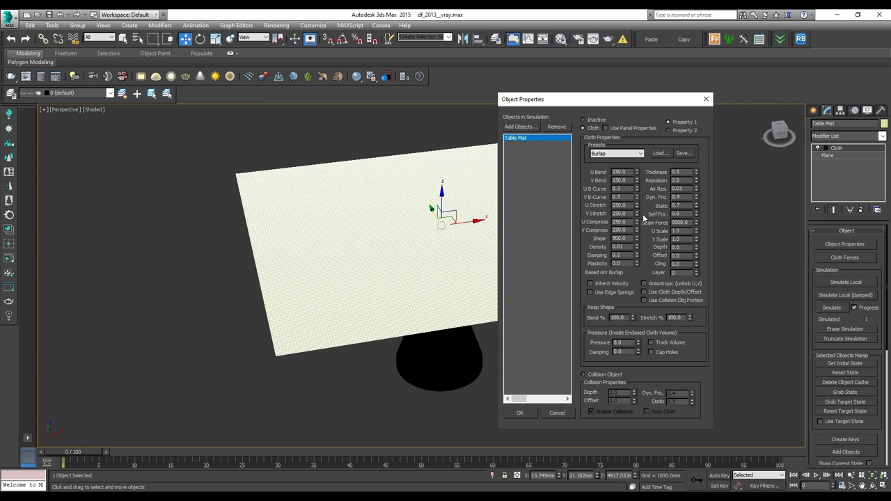
click(628, 153)
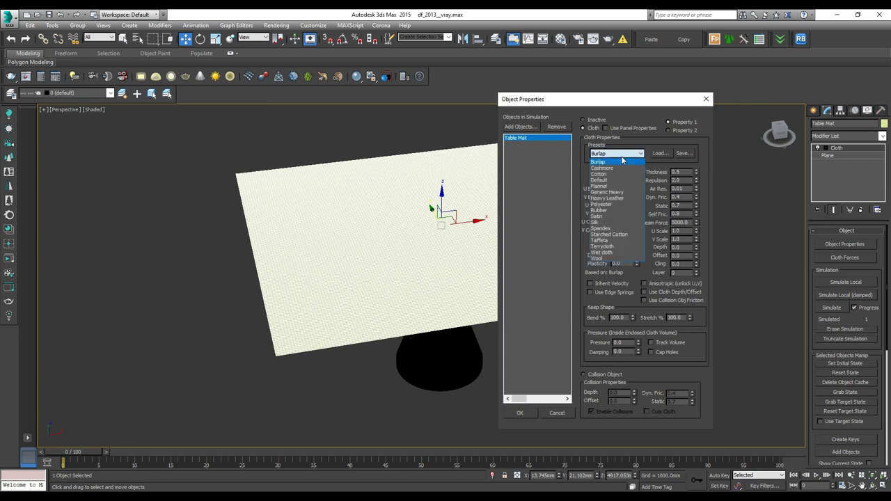
click(599, 222)
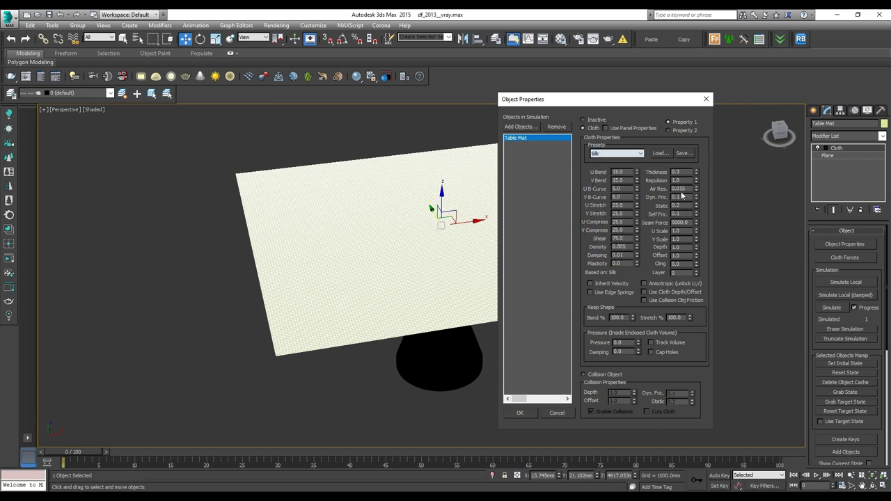
click(640, 154)
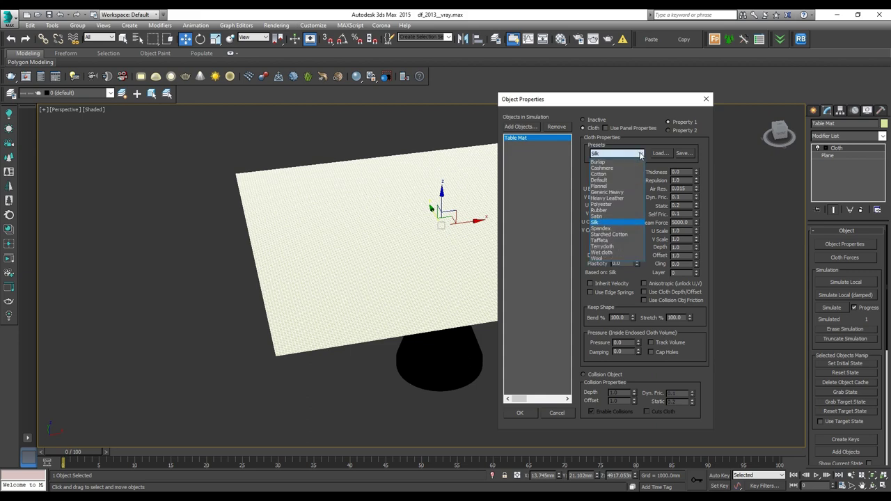
click(611, 229)
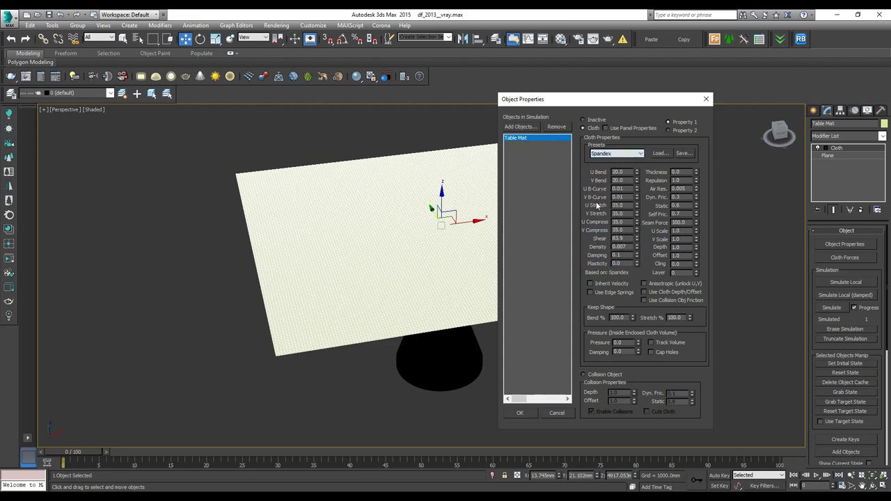
click(615, 156)
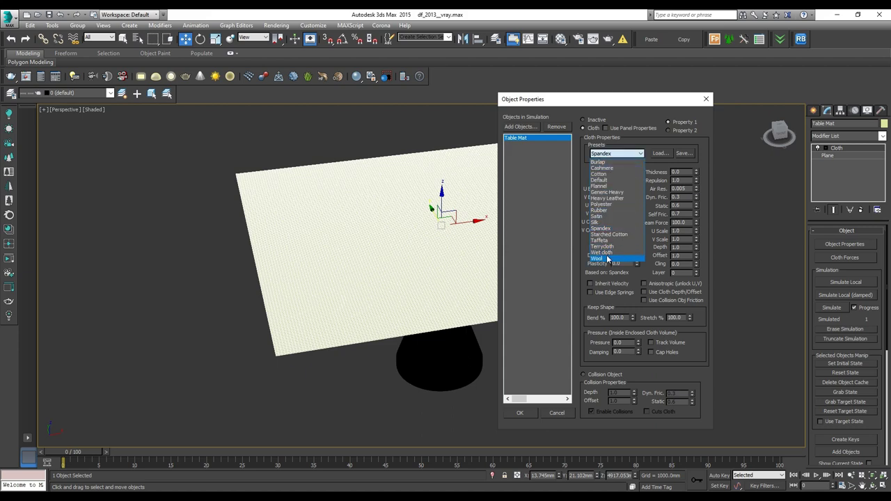
click(608, 222)
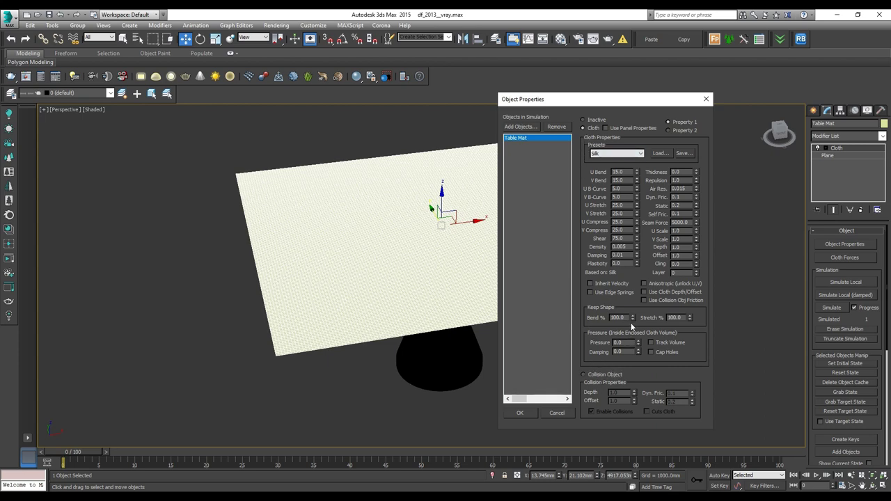
Add table parts df_003 and df_005 to the simulation and make them Collision Objects.
click(527, 130)
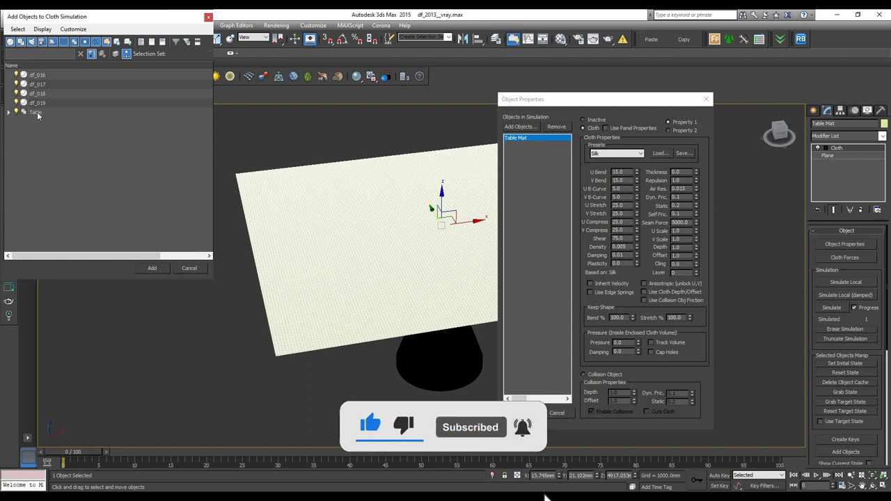
click(38, 114)
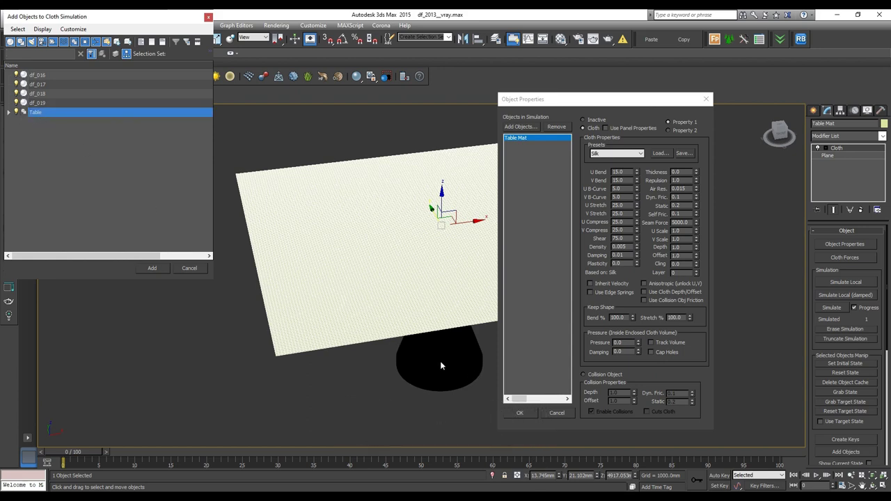
click(153, 269)
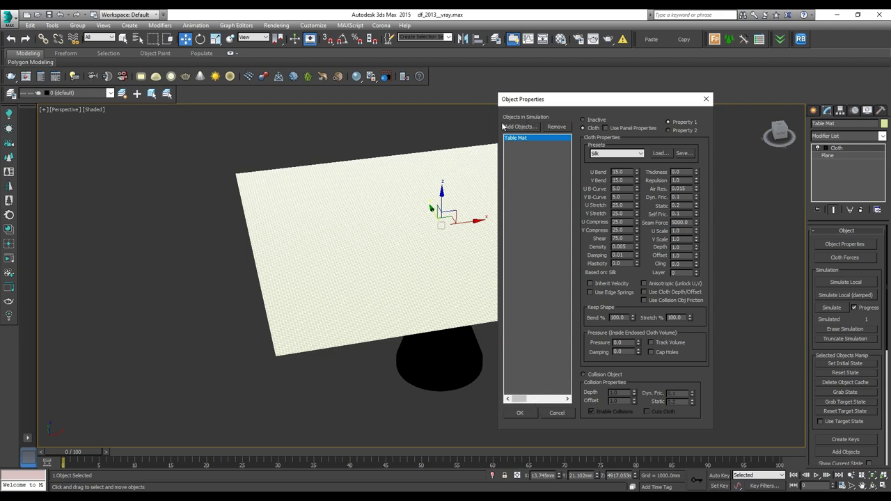
click(520, 127)
click(36, 113)
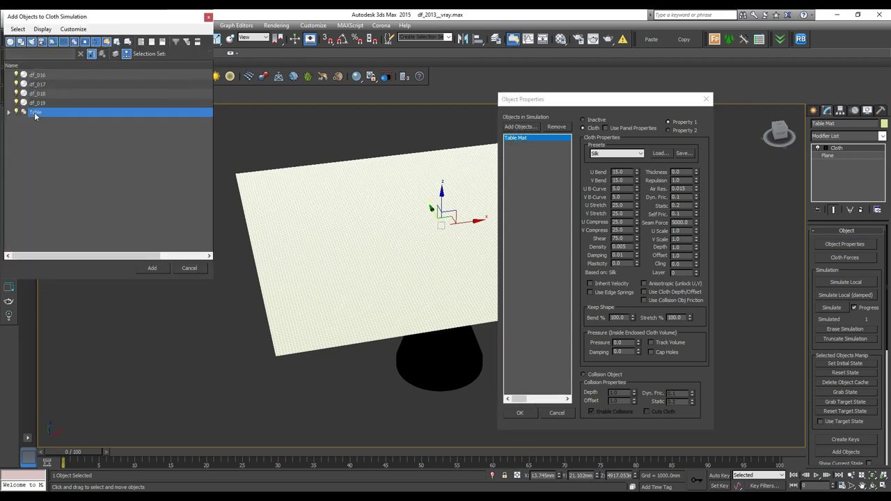
click(8, 113)
click(47, 121)
ctrl+click(54, 130)
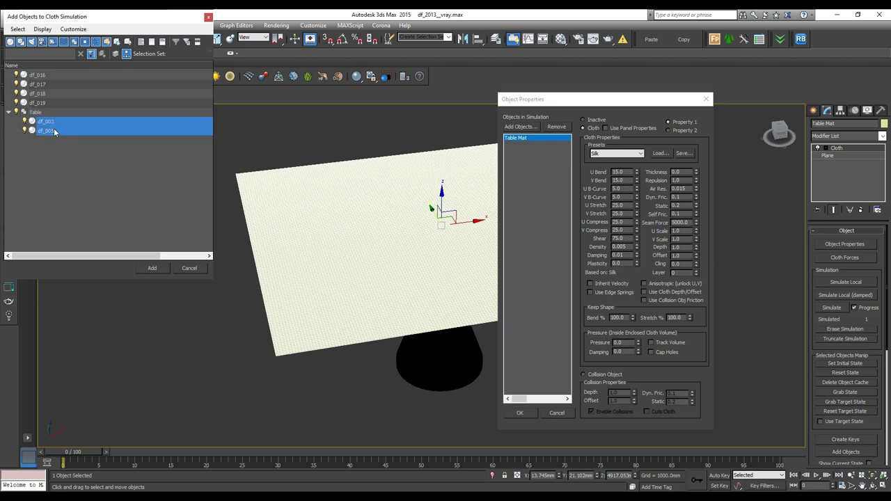
click(152, 268)
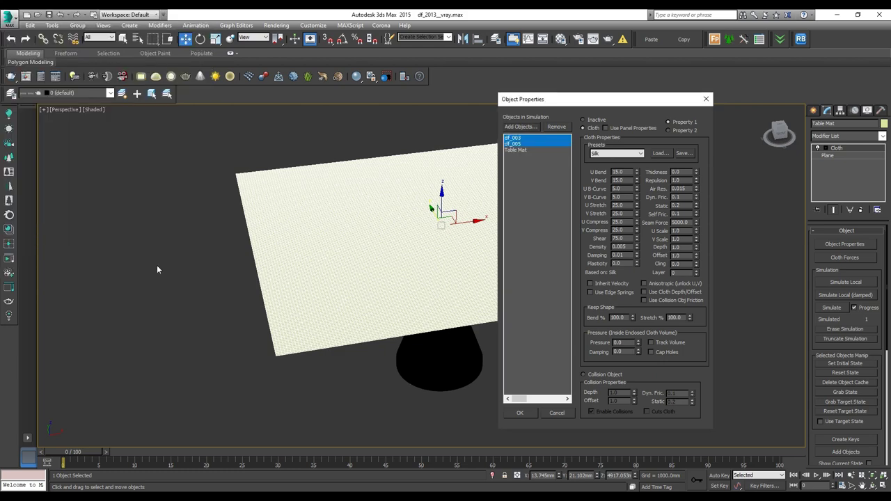
click(538, 144)
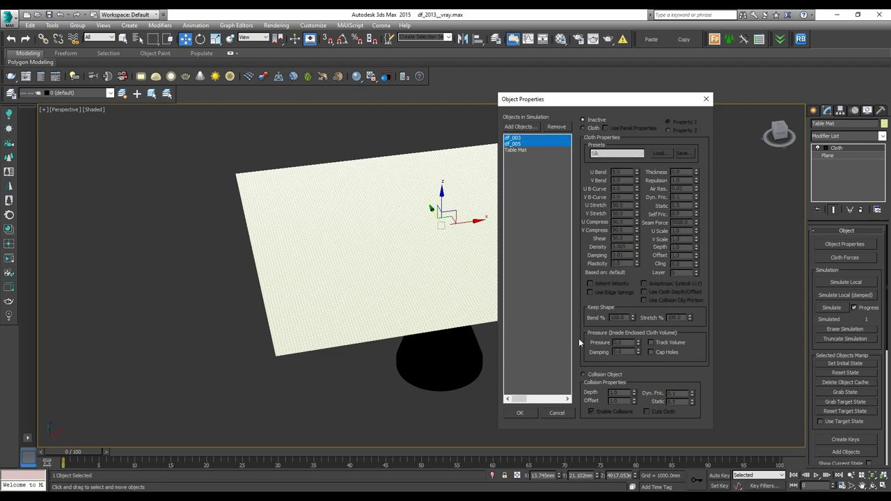
click(597, 378)
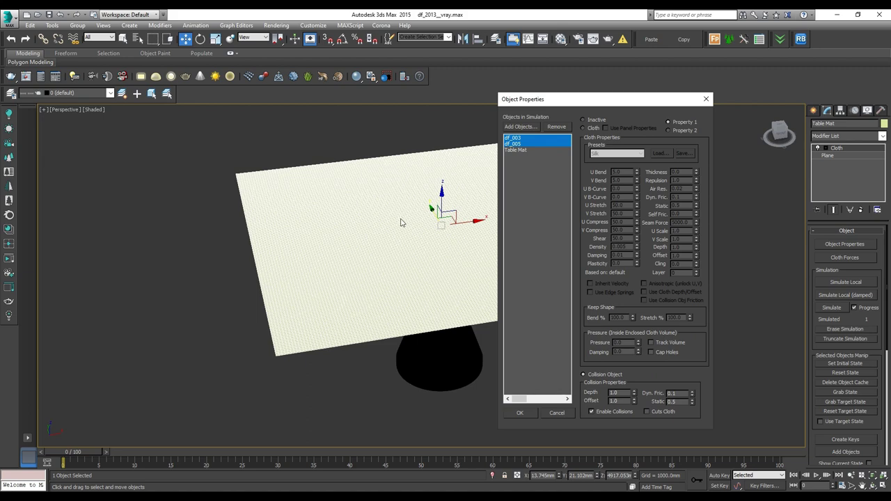
Confirm Object Properties and toggle the cloth Progress option off and back on.
click(521, 414)
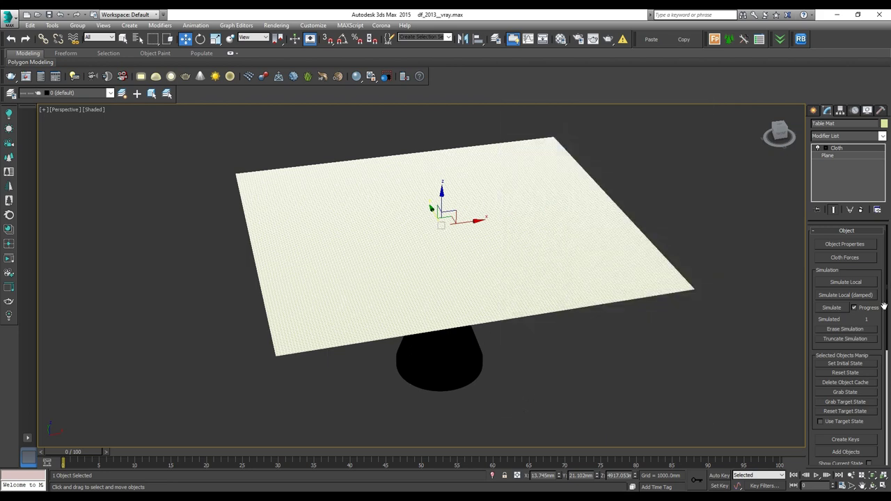
scroll(862, 319, down, 2)
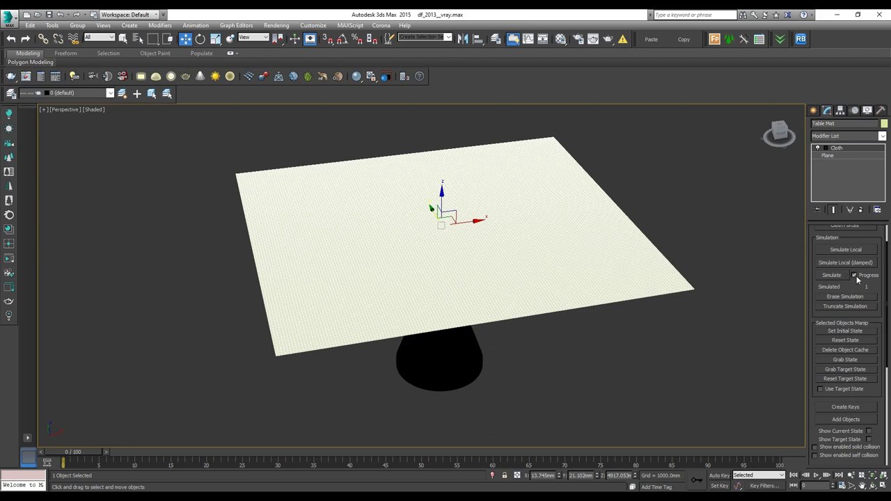
click(854, 275)
click(853, 276)
Orbit the viewport to a slightly elevated side view of the table.
scroll(454, 295, down, 2)
scroll(453, 292, down, 2)
alt+middle_drag(453, 290, 428, 237)
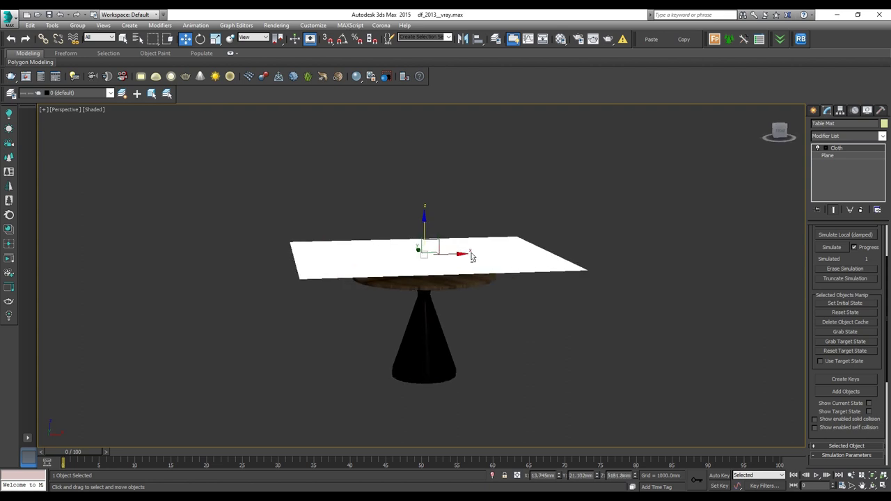
alt+middle_drag(452, 247, 491, 252)
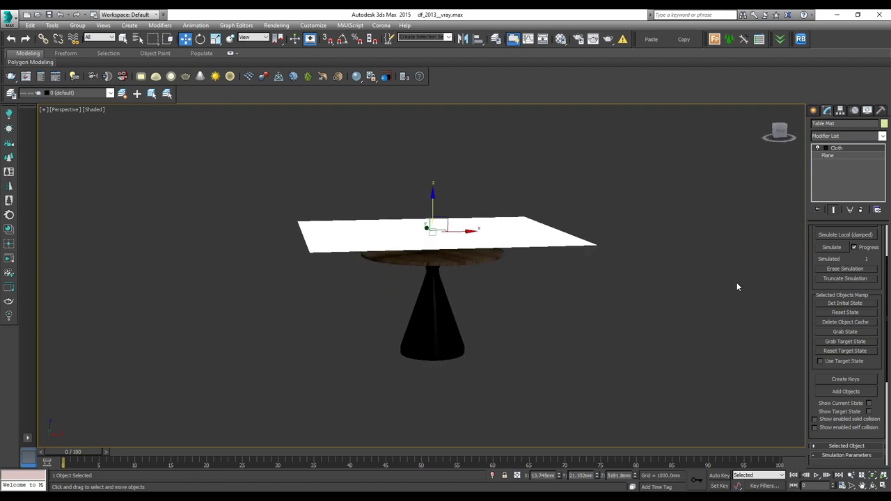
scroll(842, 268, up, 1)
scroll(843, 282, up, 1)
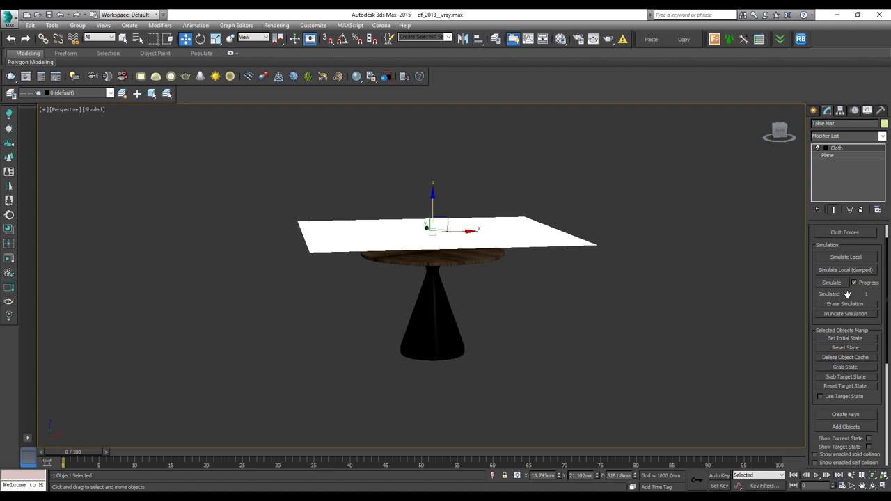
Run the cloth simulation to about frame 96, stop it, and scrub to frame 89.
click(831, 283)
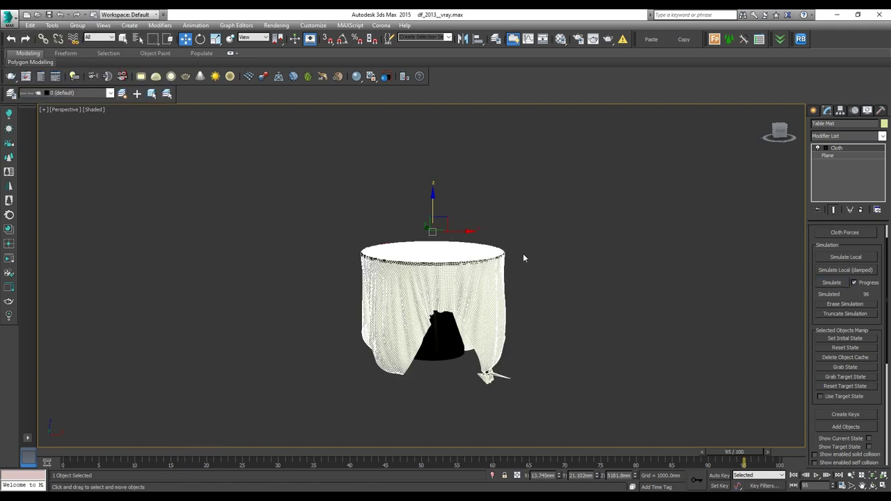
click(446, 213)
key(ctrl+z)
mouse_move(736, 453)
mouse_down()
mouse_move(625, 460)
mouse_move(677, 456)
mouse_move(540, 453)
mouse_move(166, 411)
mouse_move(759, 456)
mouse_move(693, 456)
mouse_up()
key(w)
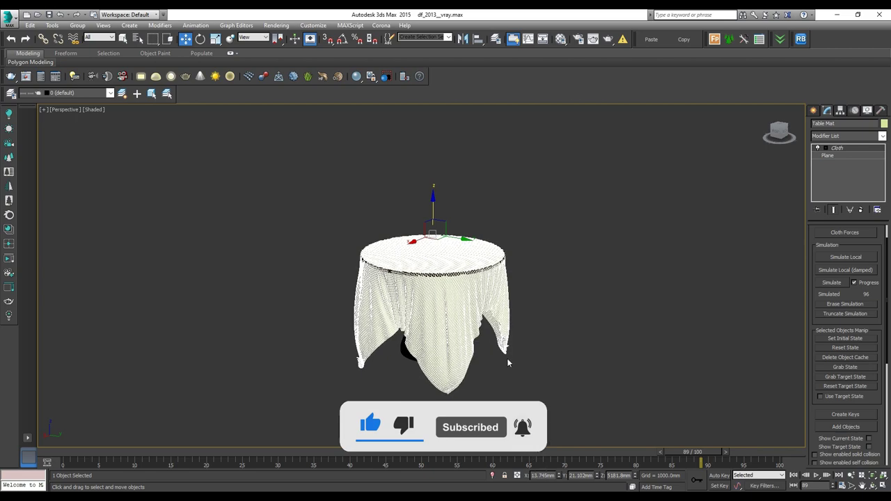
In Top view, uniformly scale the draped Table Mat up to 103%.
key(f)
scroll(435, 169, up, 5)
middle_drag(435, 169, 439, 252)
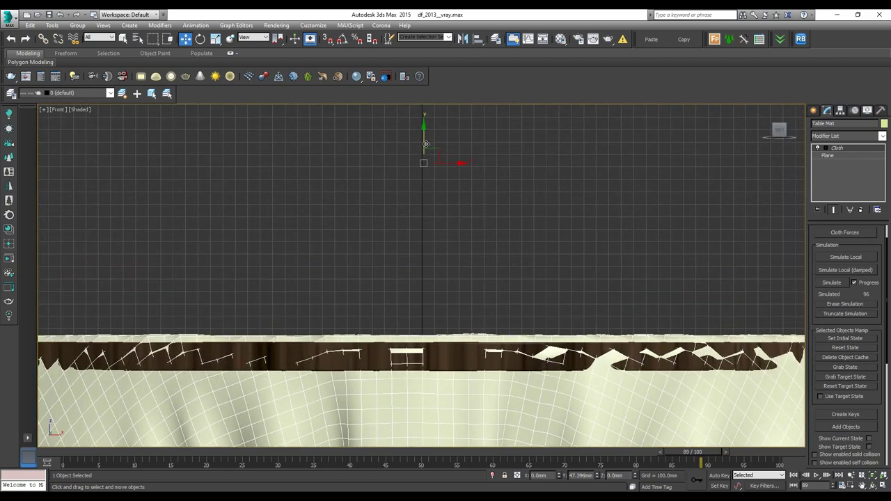
alt+middle_drag(423, 150, 442, 208)
key(t)
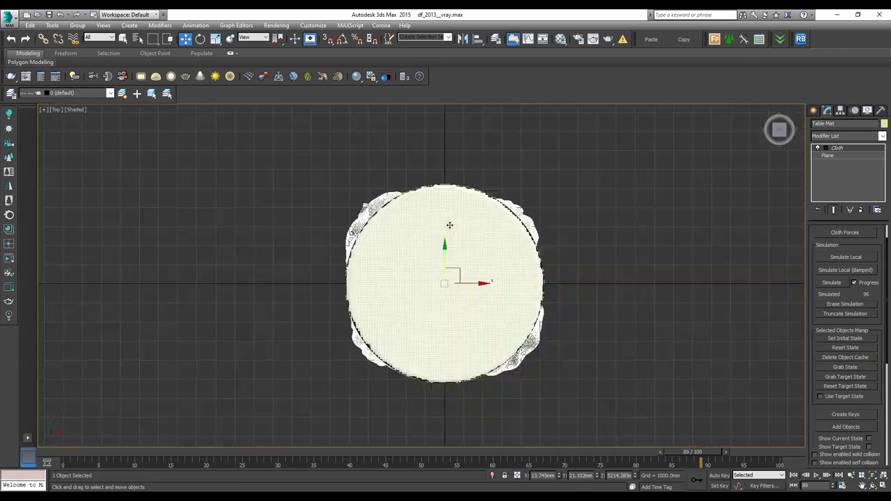
scroll(458, 265, up, 3)
key(r)
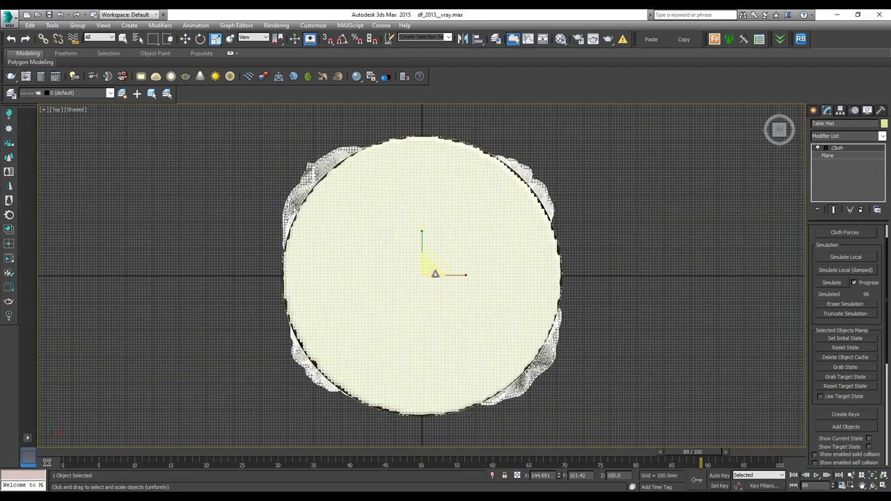
drag(428, 270, 432, 269)
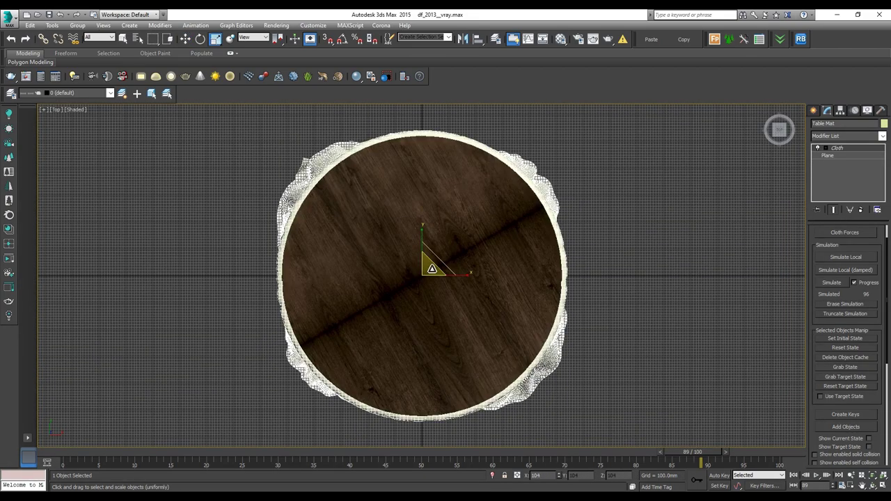
drag(433, 270, 433, 270)
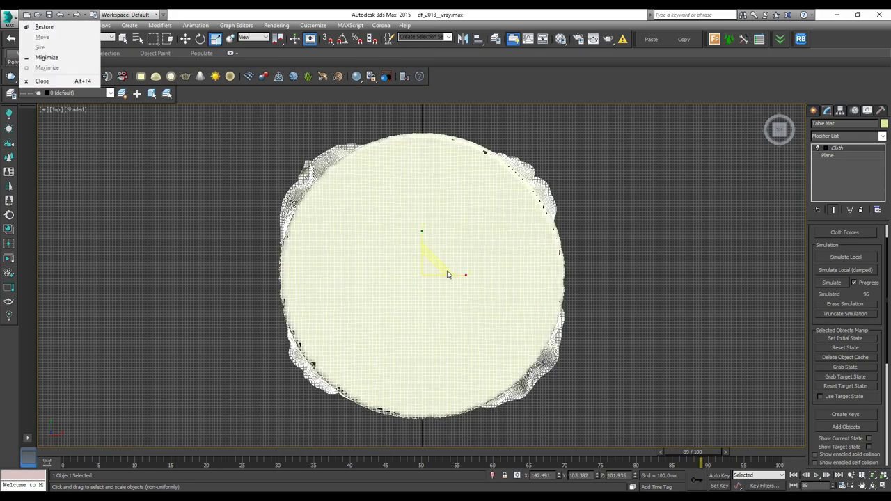
Lift the Table Mat slightly upward in the Front view.
alt+middle_drag(433, 270, 464, 194)
key(p)
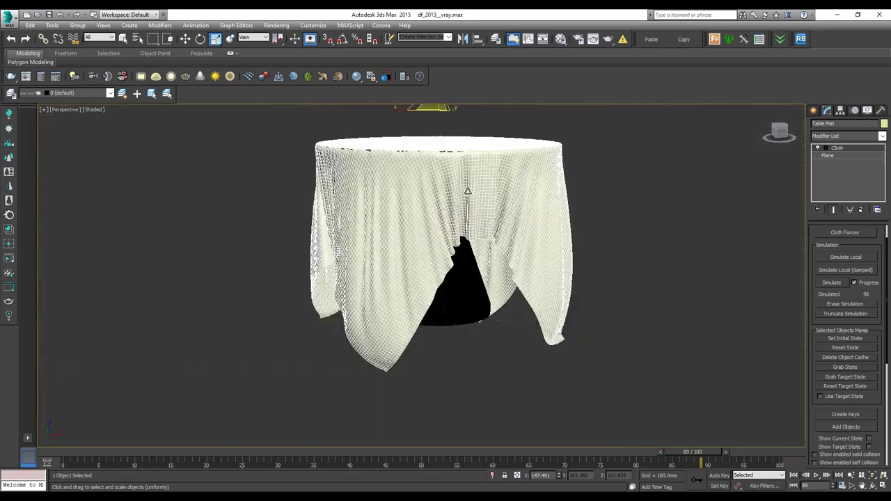
key(w)
middle_drag(468, 190, 468, 272)
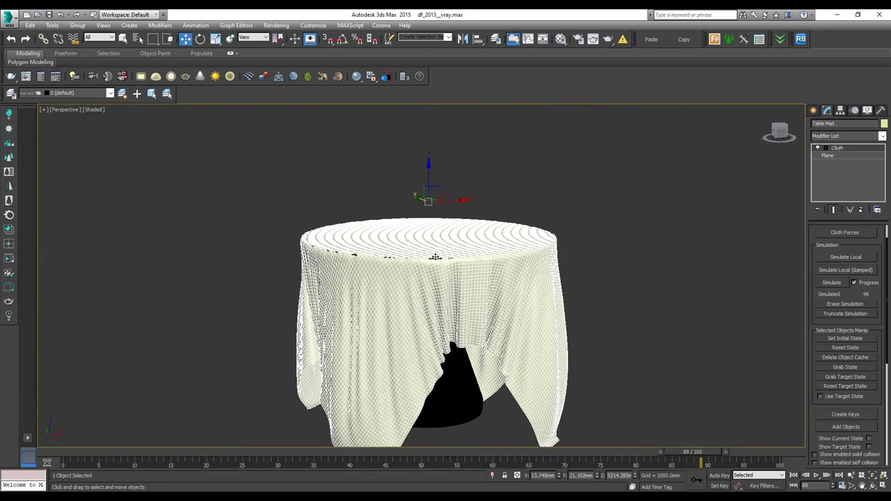
key(f)
middle_drag(452, 174, 452, 327)
scroll(404, 298, up, 3)
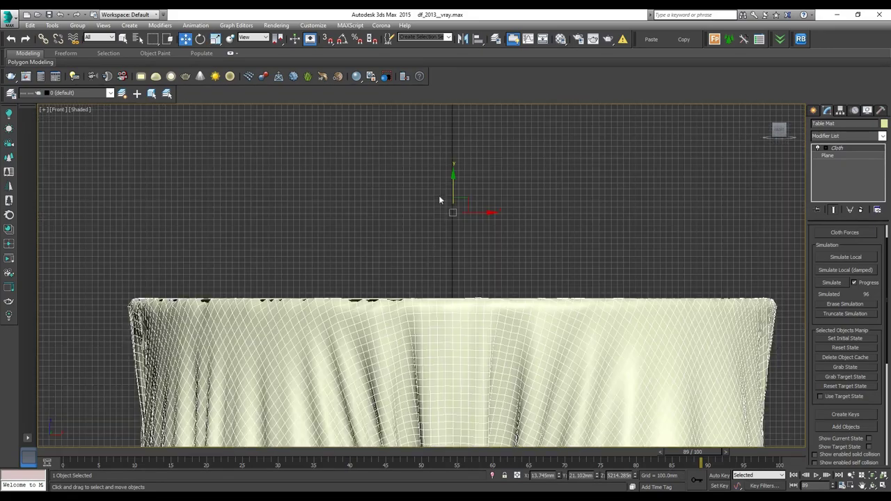
drag(451, 189, 453, 186)
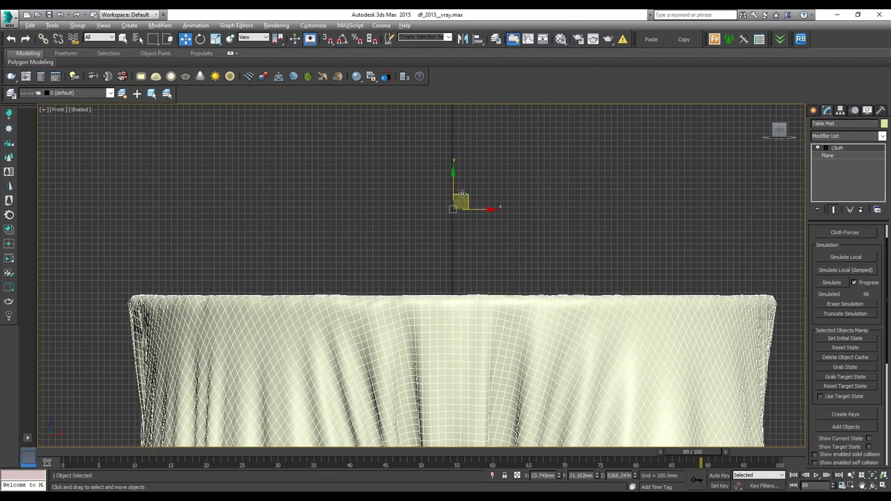
Frame the draped cloth in perspective and compare it in wireframe and shaded display.
alt+middle_drag(460, 202, 491, 221)
key(p)
key(z)
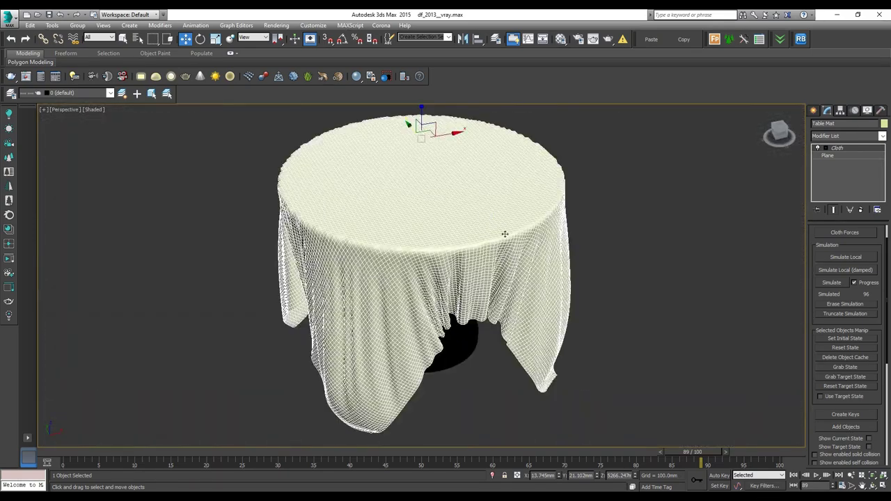
key(F3)
click(585, 220)
scroll(585, 220, down, 2)
key(F3)
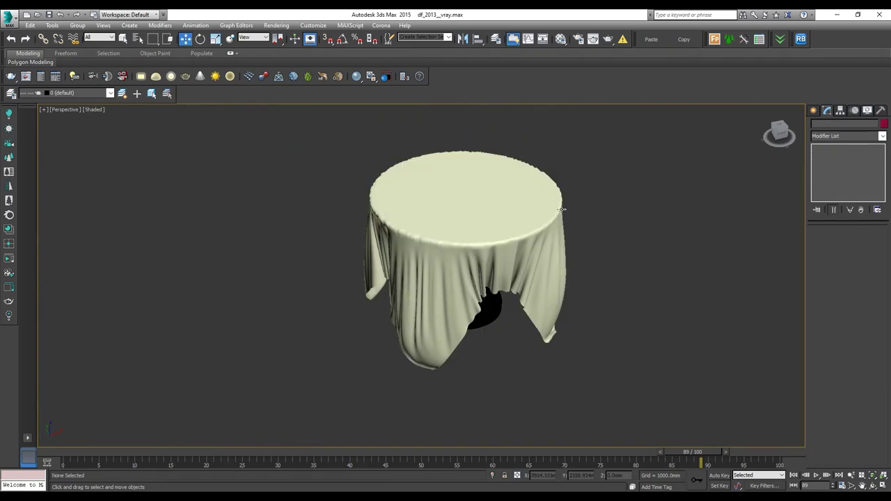
scroll(432, 198, up, 3)
scroll(360, 269, up, 2)
scroll(356, 240, up, 4)
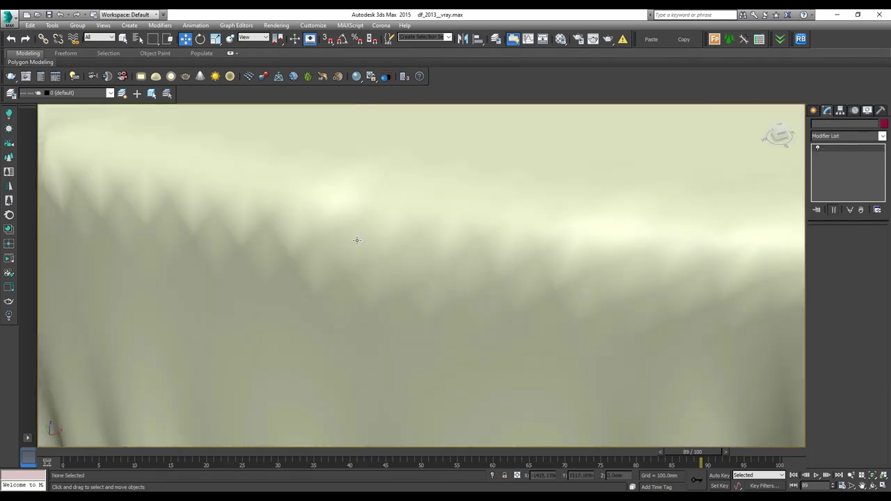
Reselect the cloth and orbit below the table to check the drape from underneath.
click(356, 240)
scroll(357, 241, down, 3)
scroll(577, 260, down, 3)
mouse_move(577, 260)
alt+middle_down()
mouse_move(573, 197)
mouse_move(591, 152)
mouse_move(642, 179)
mouse_move(600, 264)
mouse_move(539, 245)
mouse_move(553, 250)
alt+middle_up()
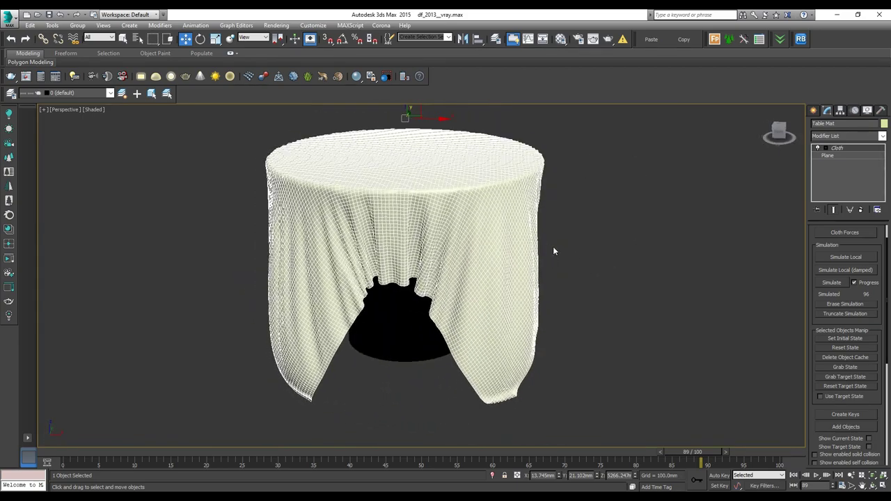
click(573, 188)
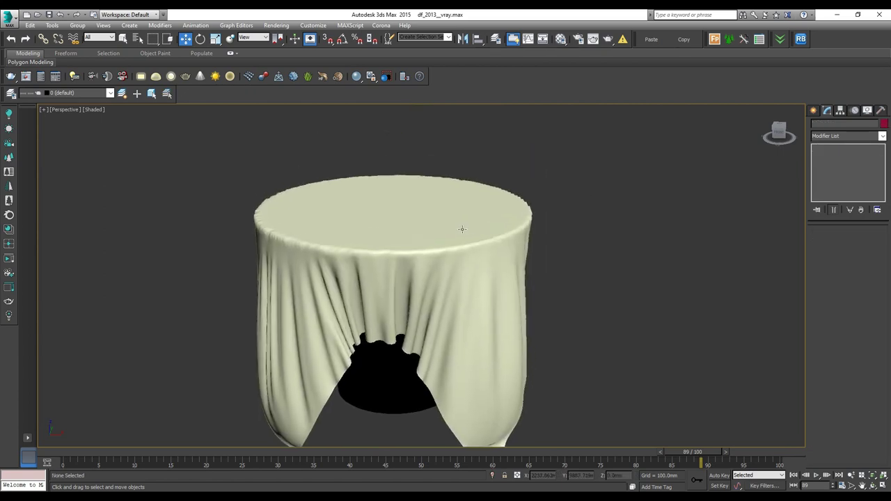
scroll(467, 228, down, 5)
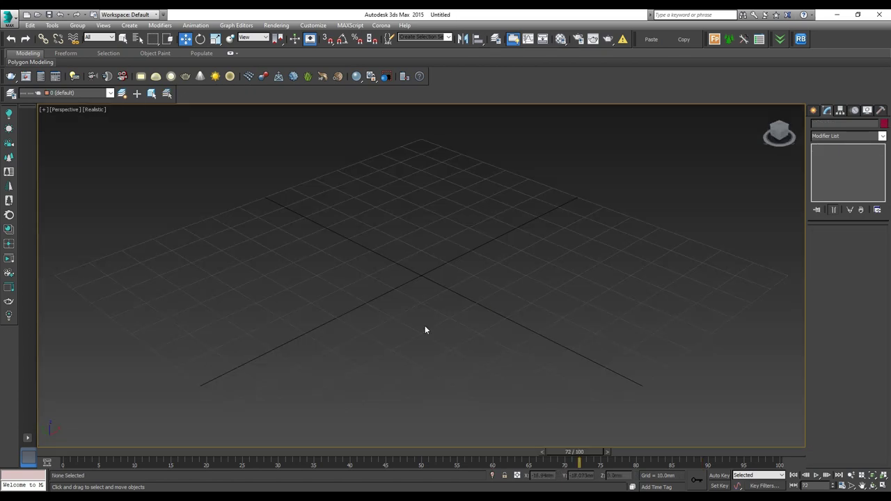